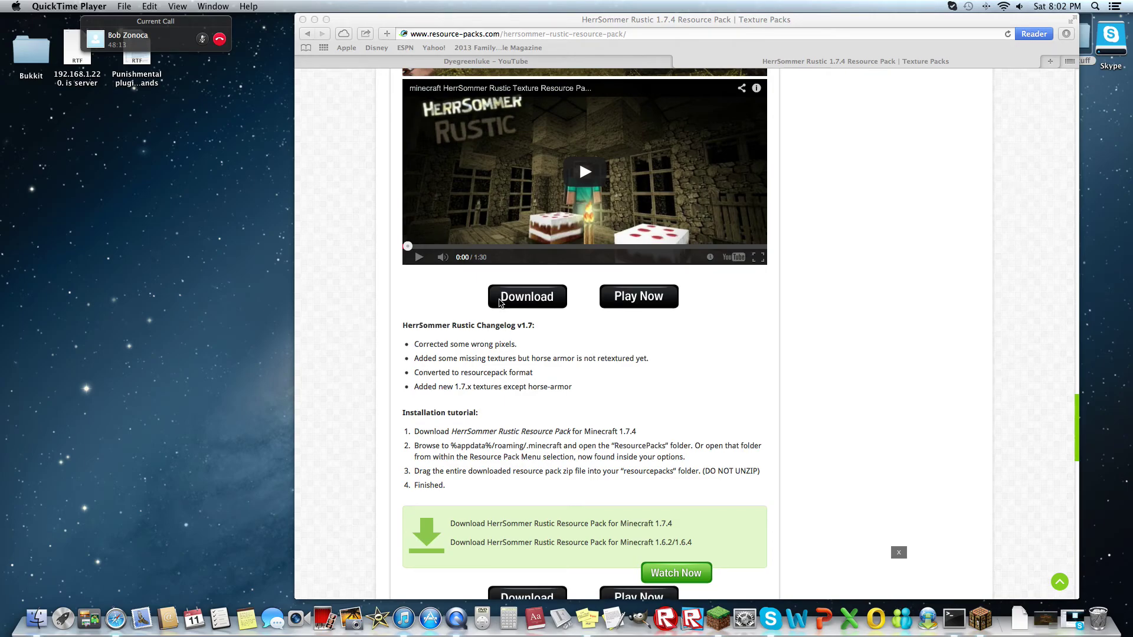
Review the HerrSommer Rustic resource pack page, including its preview images, changelog, installation tutorial and download links
scroll(500, 304, "down", 3)
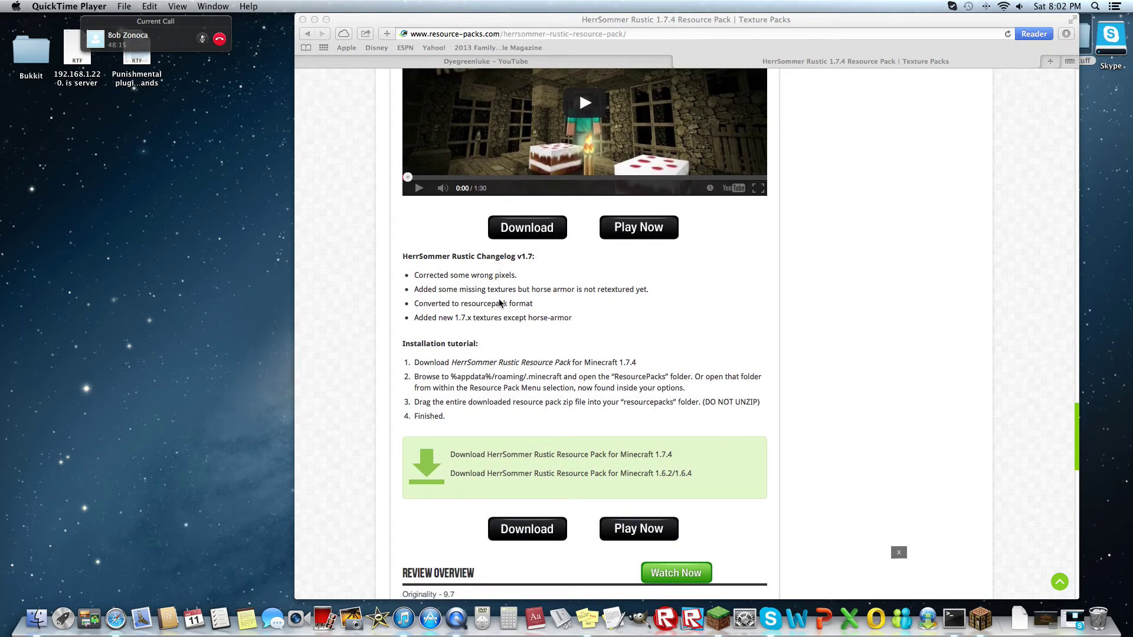
scroll(570, 319, "down", 4)
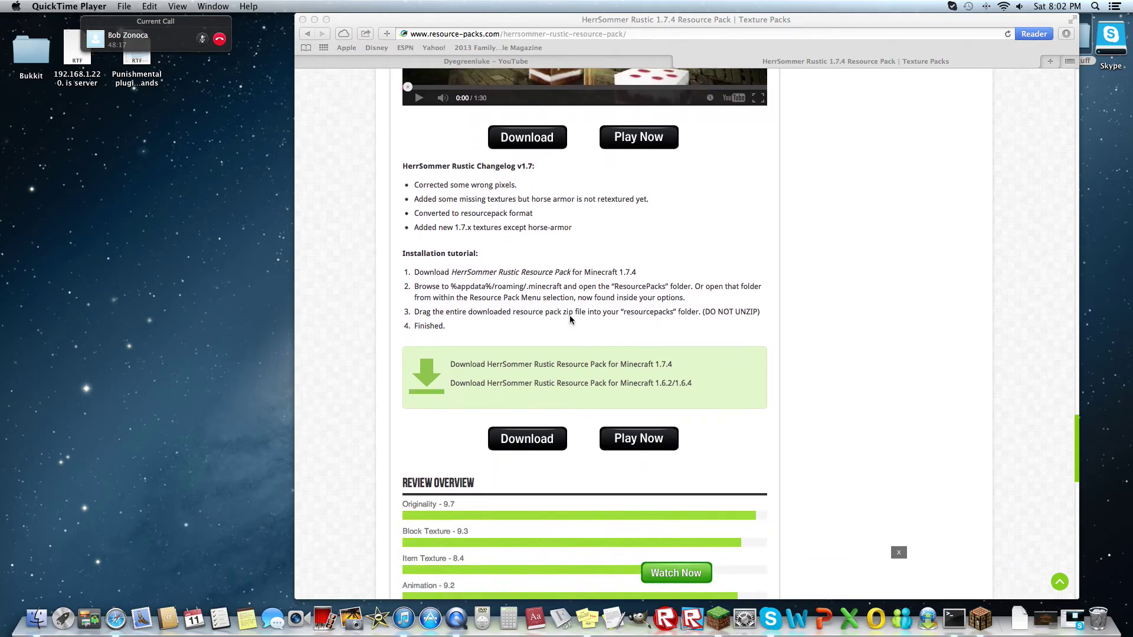
scroll(570, 318, "up", 2)
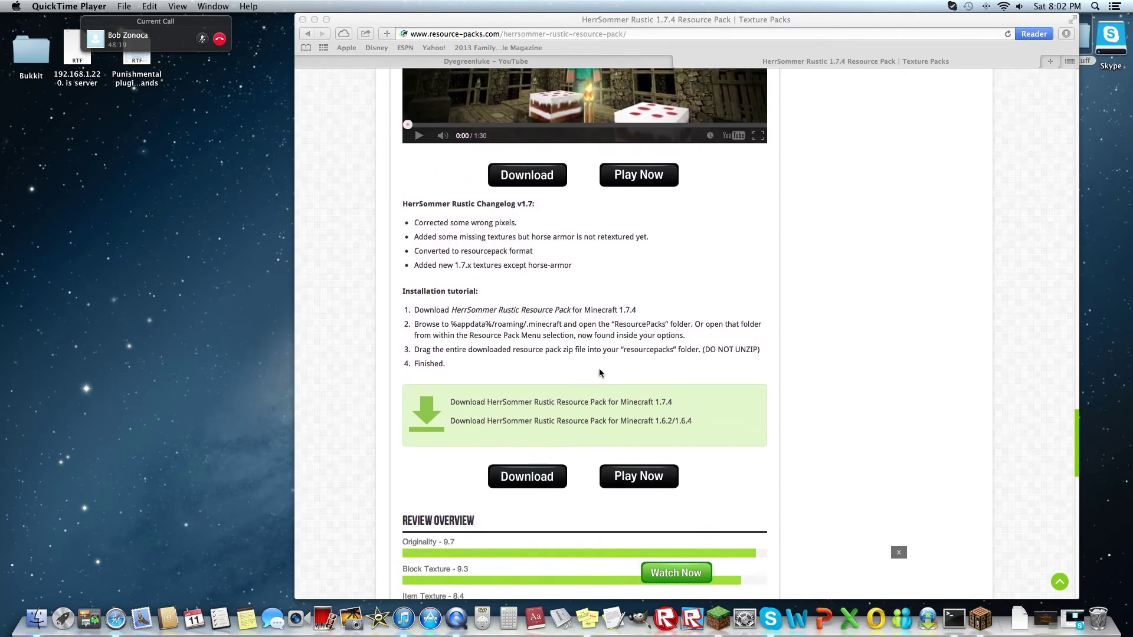
scroll(600, 373, "up", 20)
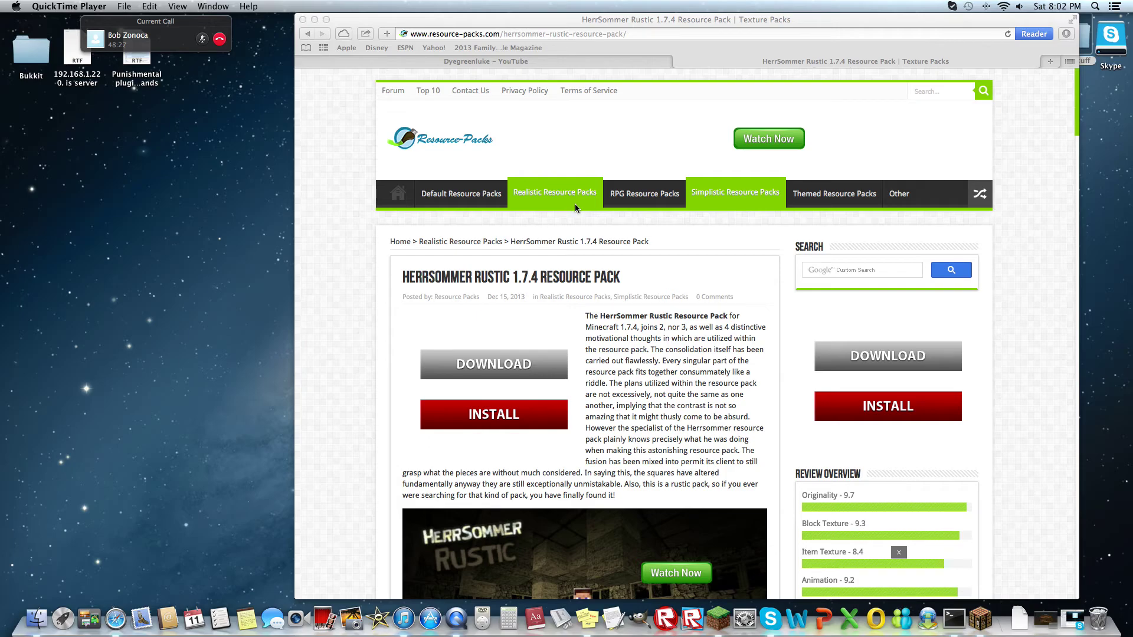
scroll(593, 194, "down", 10)
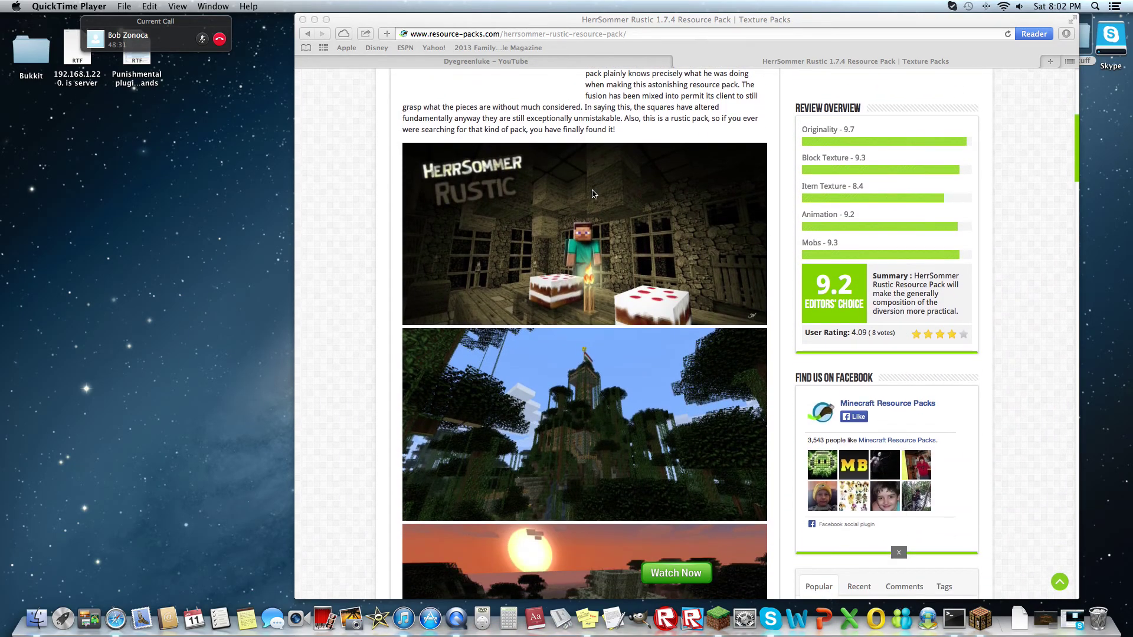
scroll(592, 193, "down", 5)
scroll(592, 194, "up", 15)
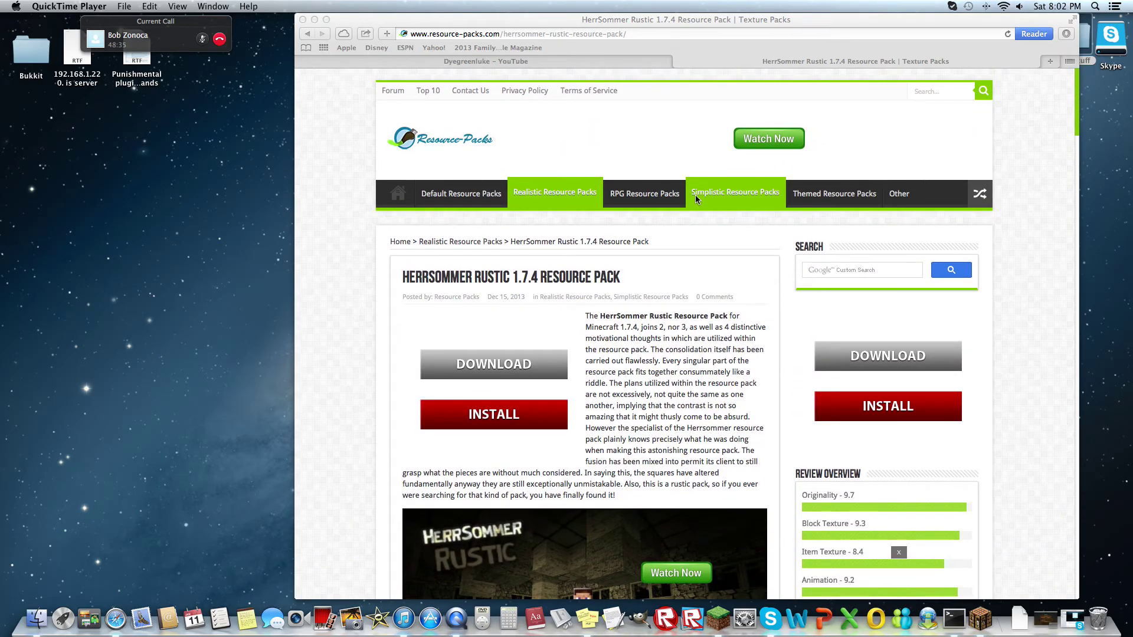
Open the download link for the HerrSommer Rustic Resource Pack for Minecraft 1.7.4
scroll(696, 199, "down", 20)
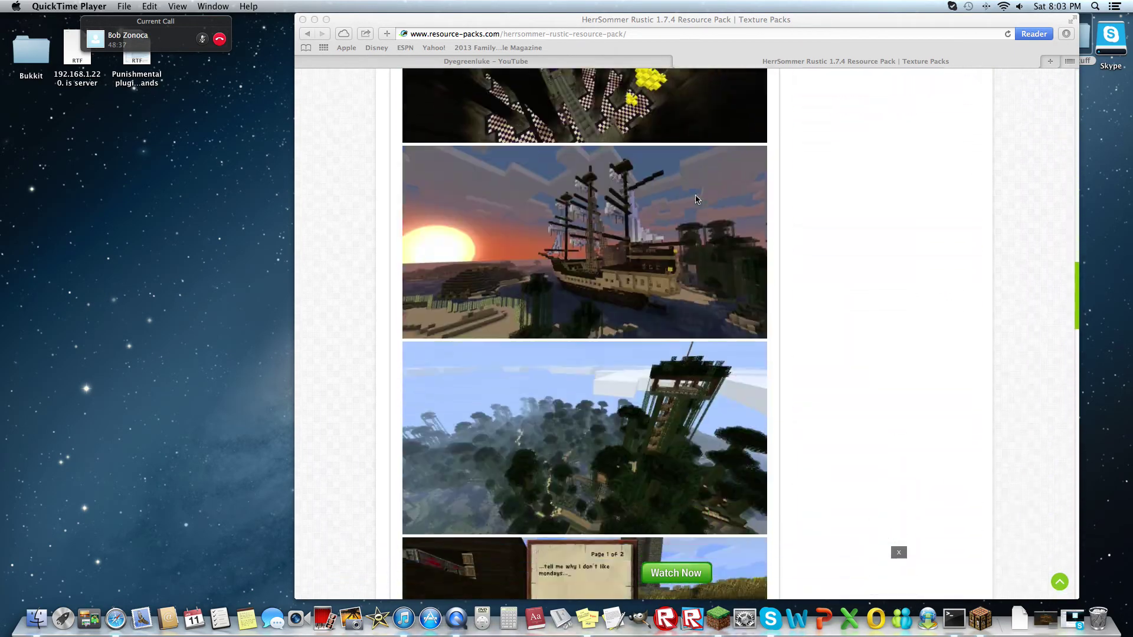
scroll(696, 199, "down", 20)
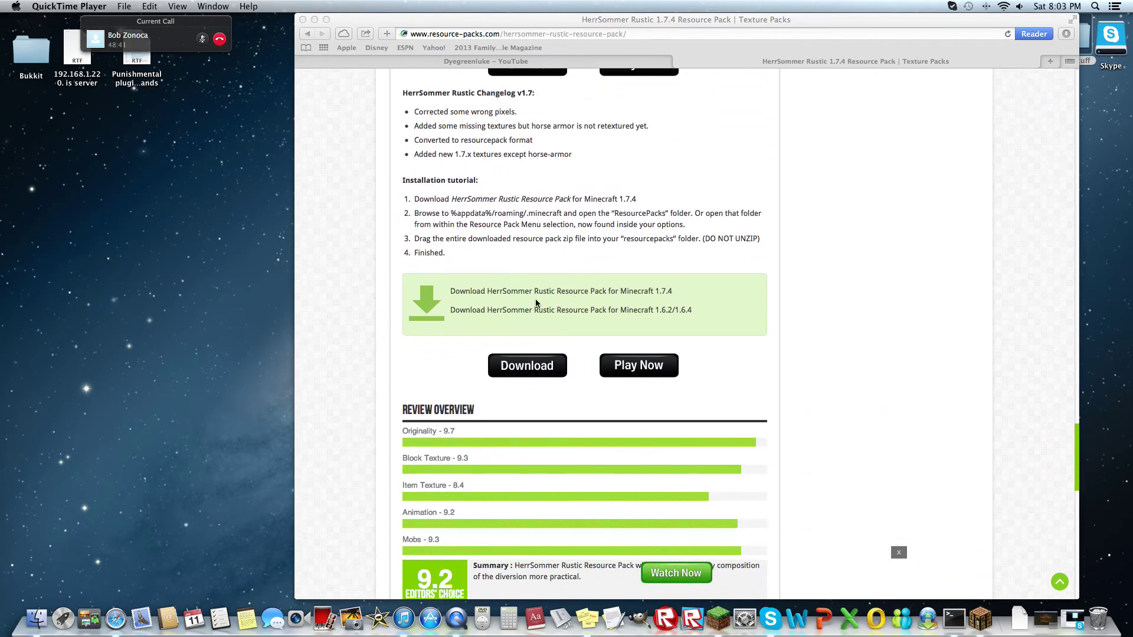
left_click(702, 289)
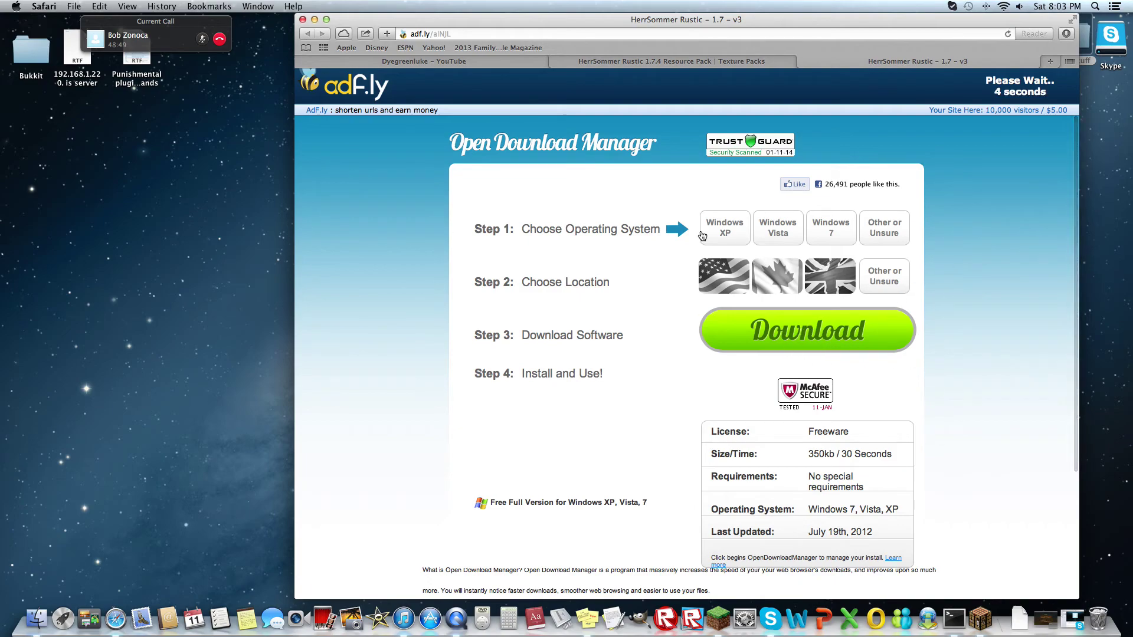
left_click(779, 334)
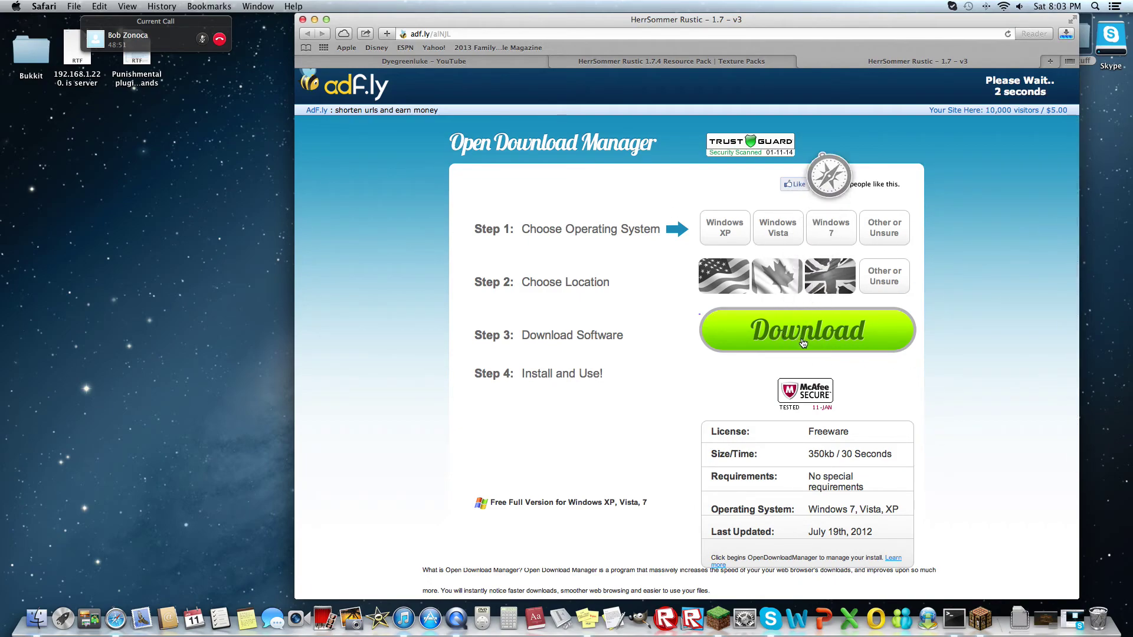
left_click(1022, 631)
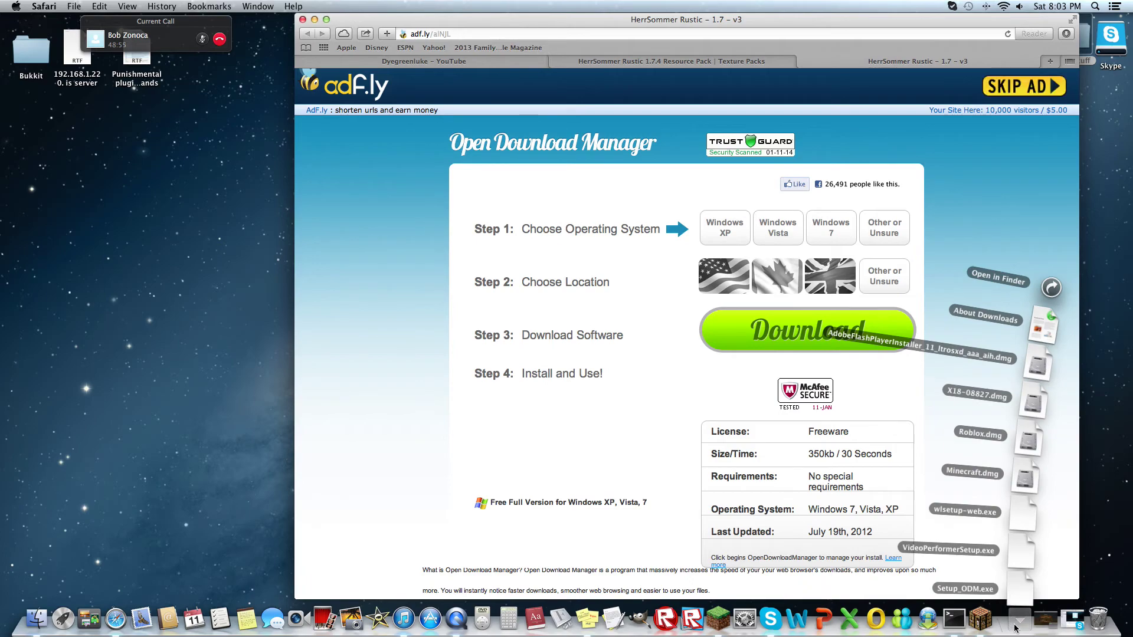
left_click(1016, 627)
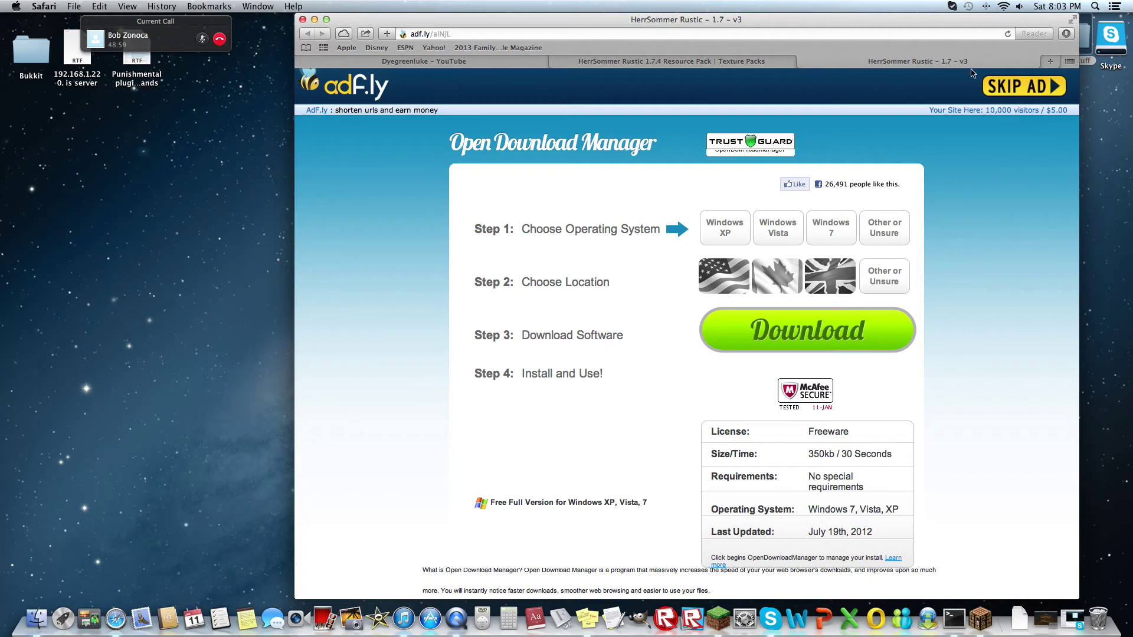
Skip the AdF.ly advertisement and download HerrSommer Rustic - 1.7 - v3.zip from MediaFire, checking its progress in Downloads
left_click(995, 90)
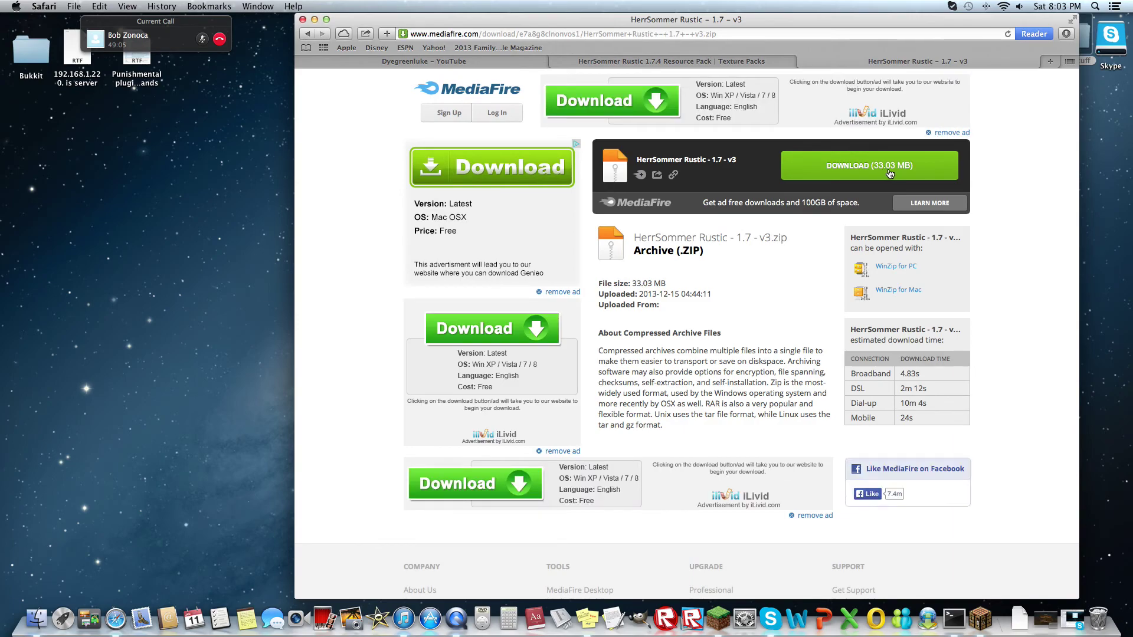
left_click(1020, 619)
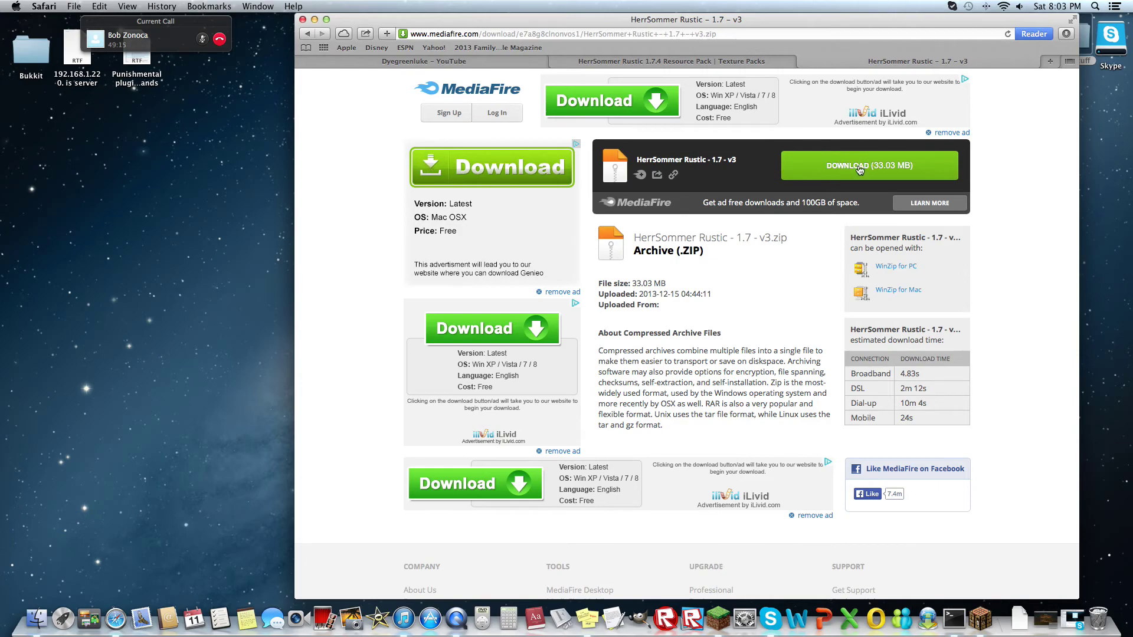
left_click(895, 165)
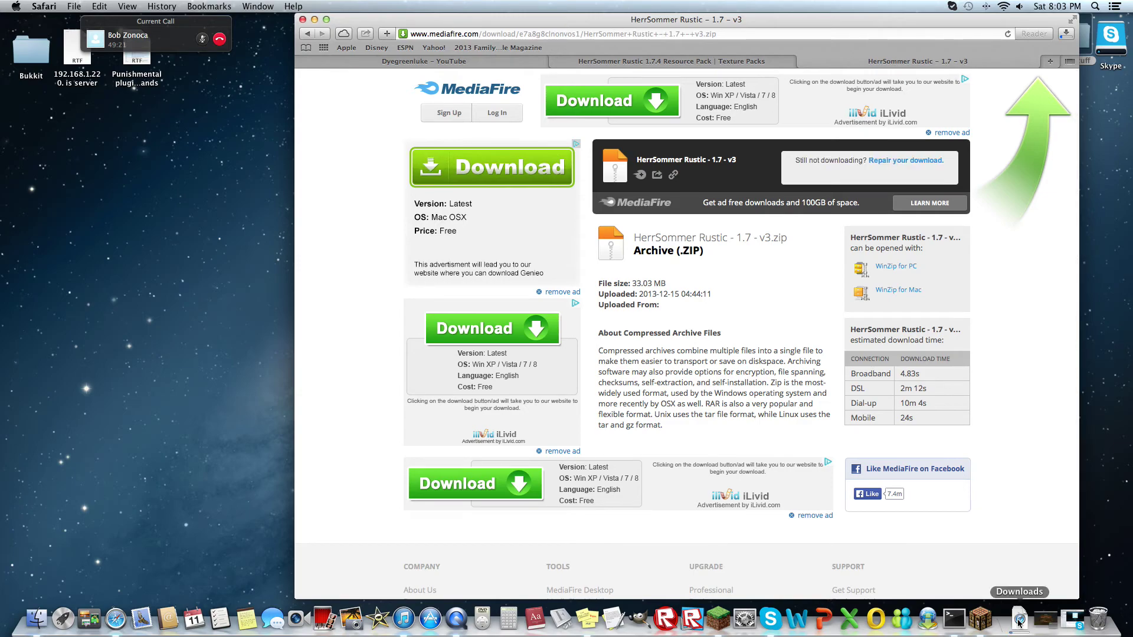
left_click(1019, 622)
left_click(1017, 623)
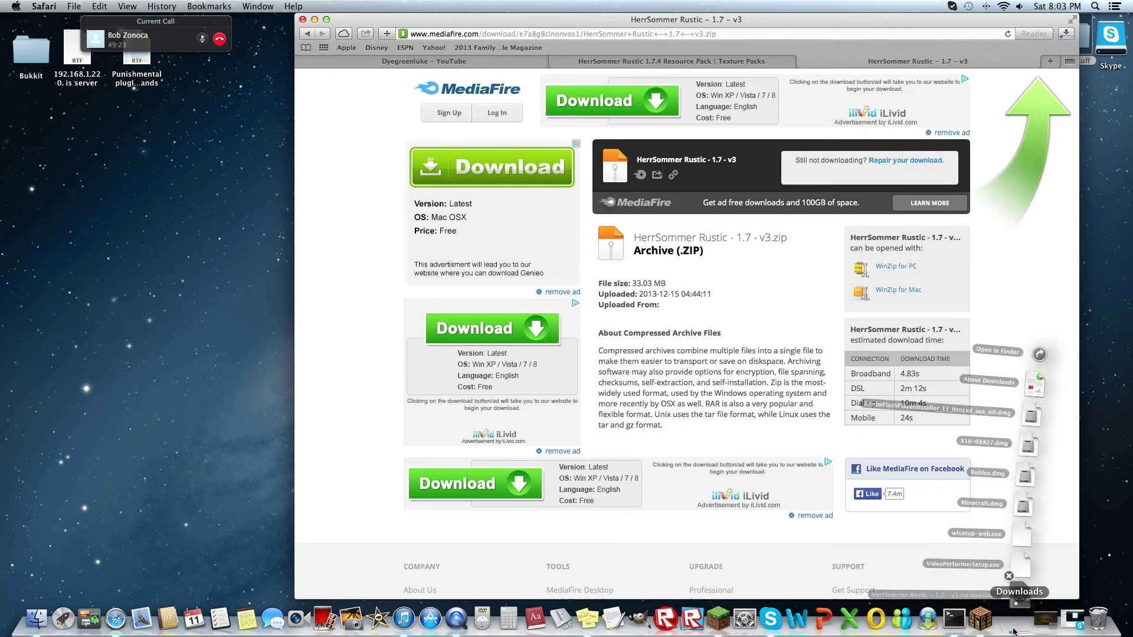
Close the MediaFire download tab and return to the beginning of the HerrSommer Rustic resource pack page
left_click(565, 64)
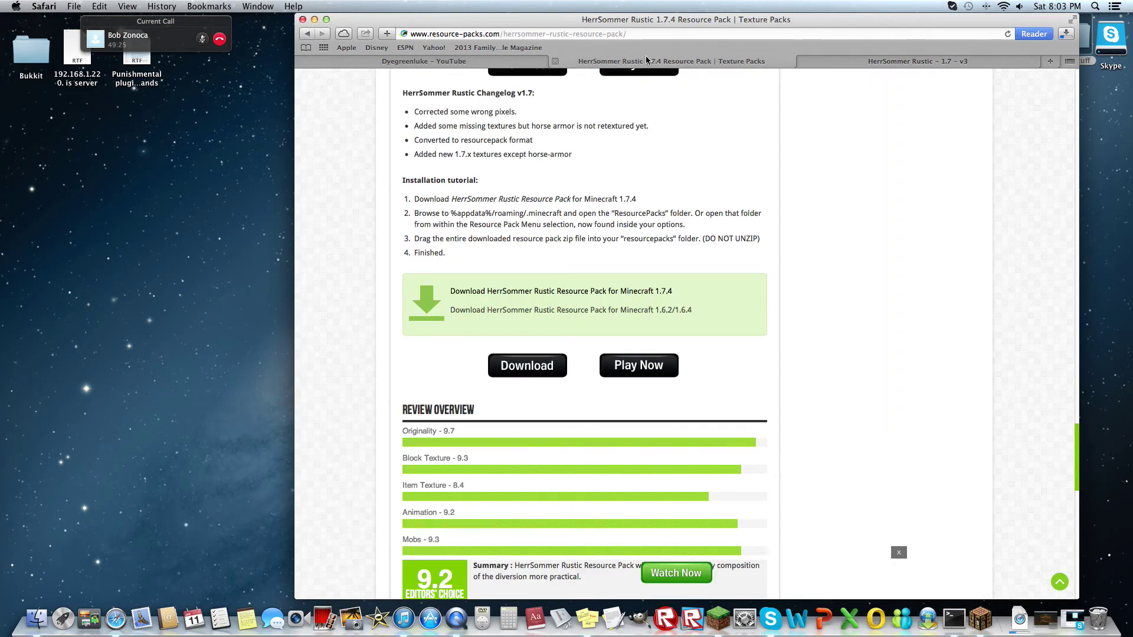
left_click(803, 63)
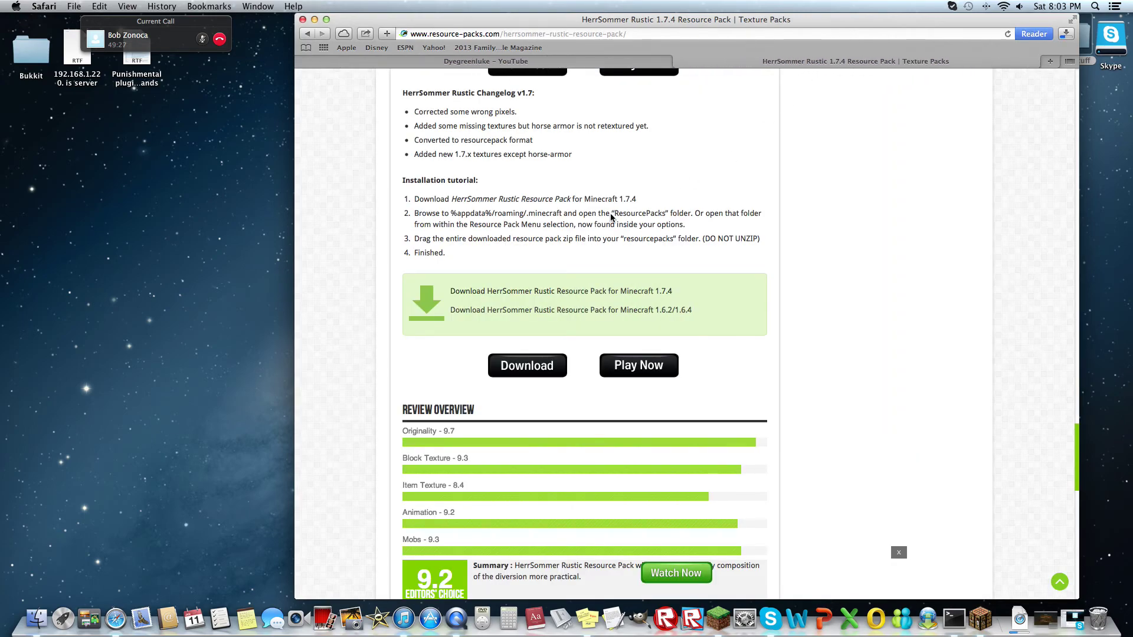
scroll(611, 217, "up", 3)
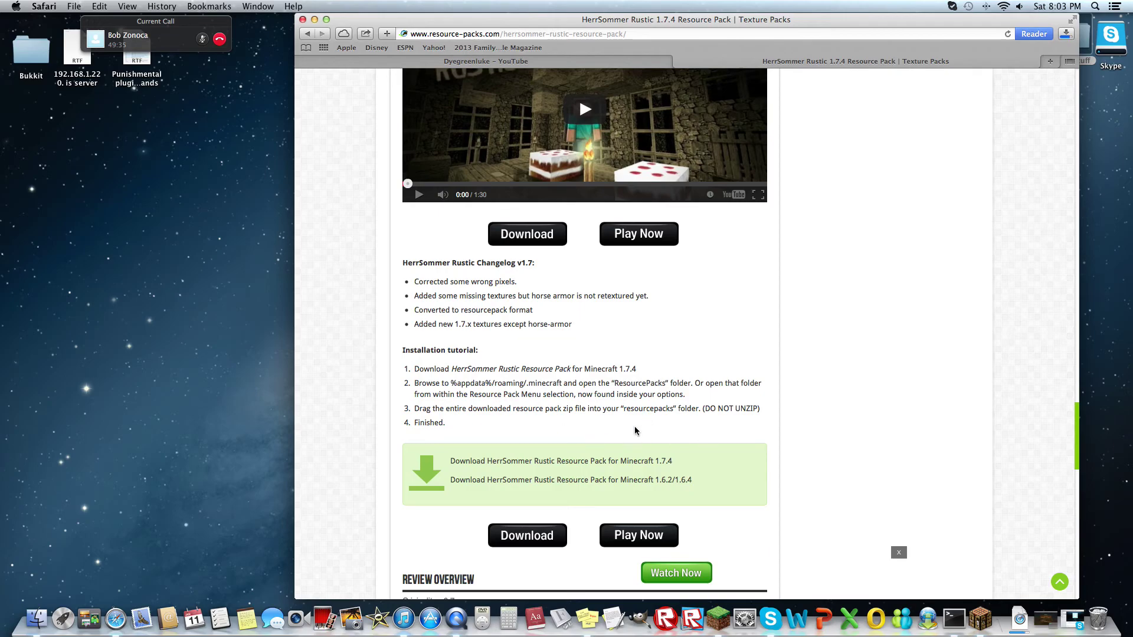
scroll(588, 399, "up", 15)
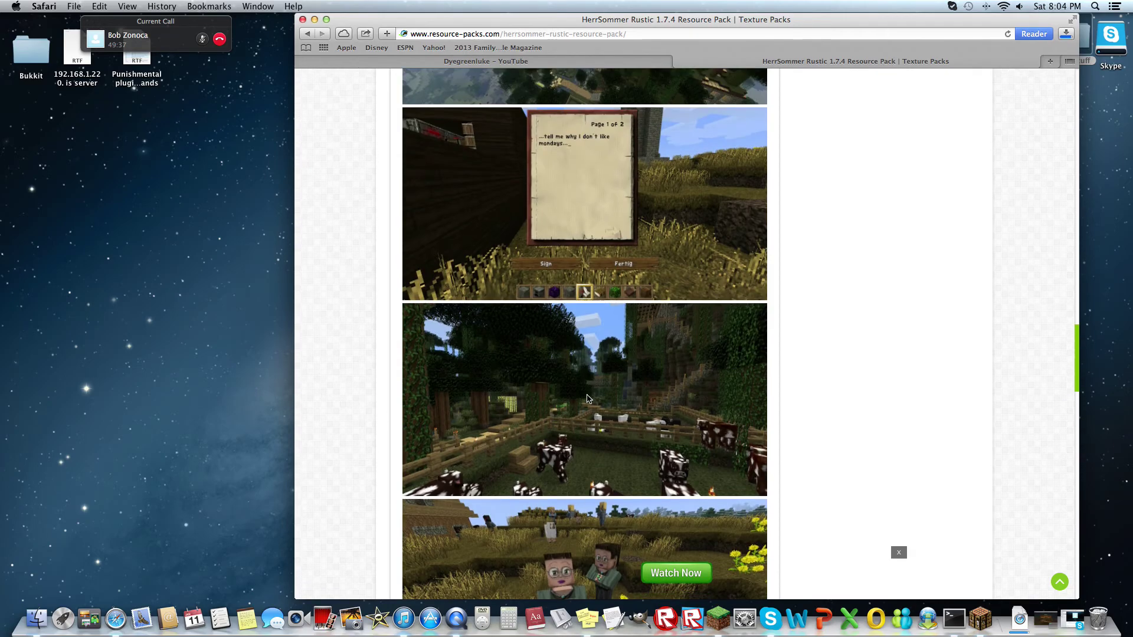
scroll(589, 399, "up", 15)
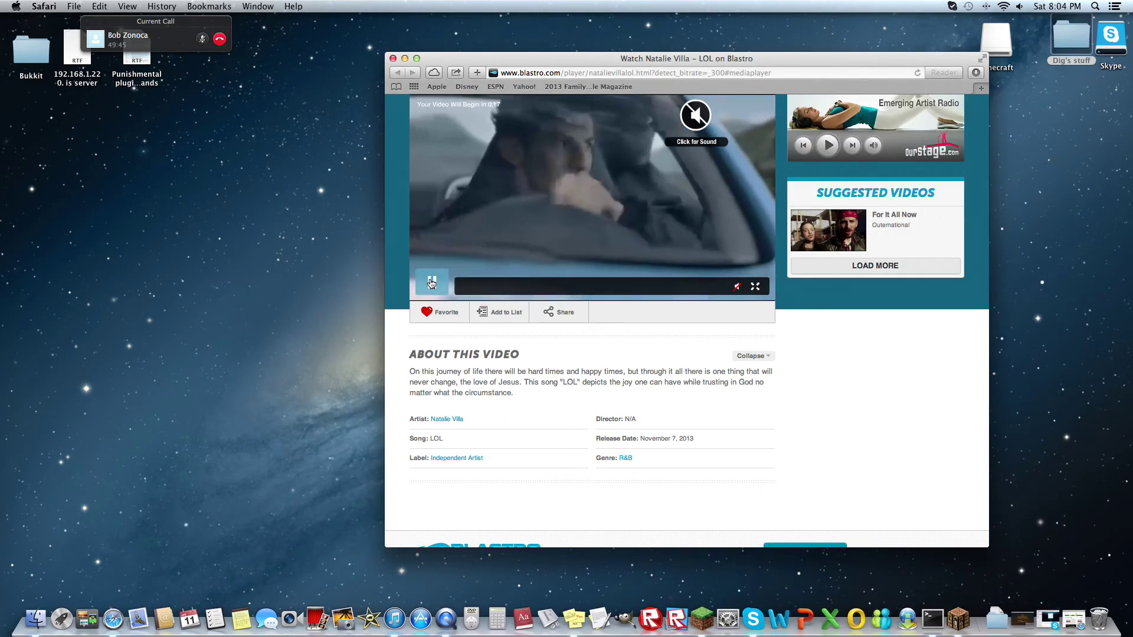
Dismiss the Blastro video window and restore the minimized resource pack page window
scroll(652, 121, "up", 3)
scroll(655, 124, "down", 5)
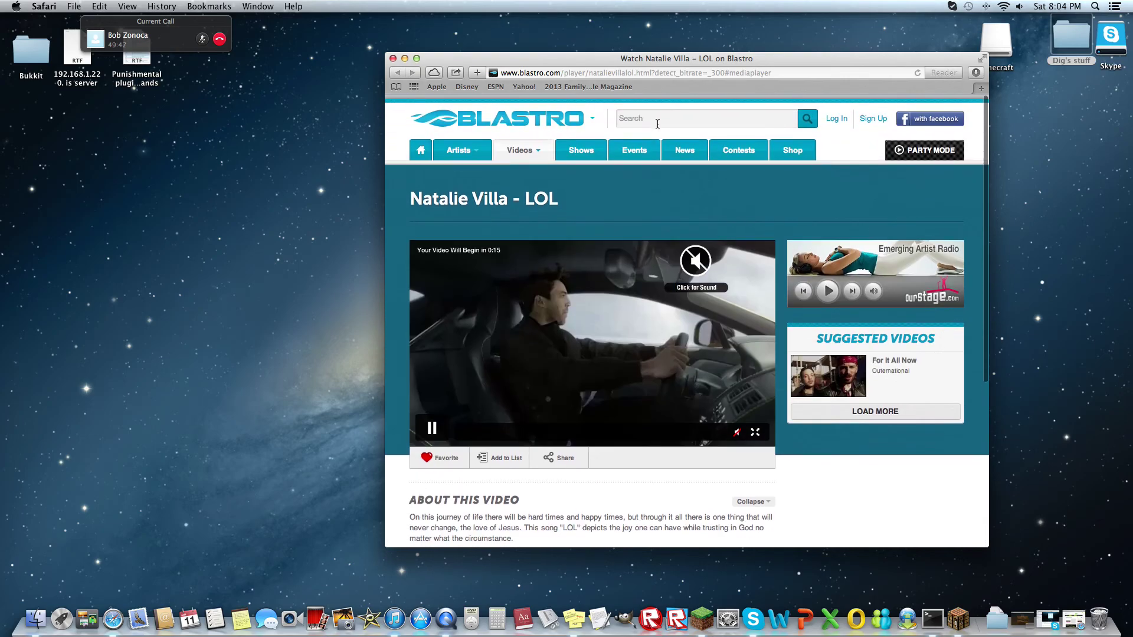
scroll(658, 127, "up", 5)
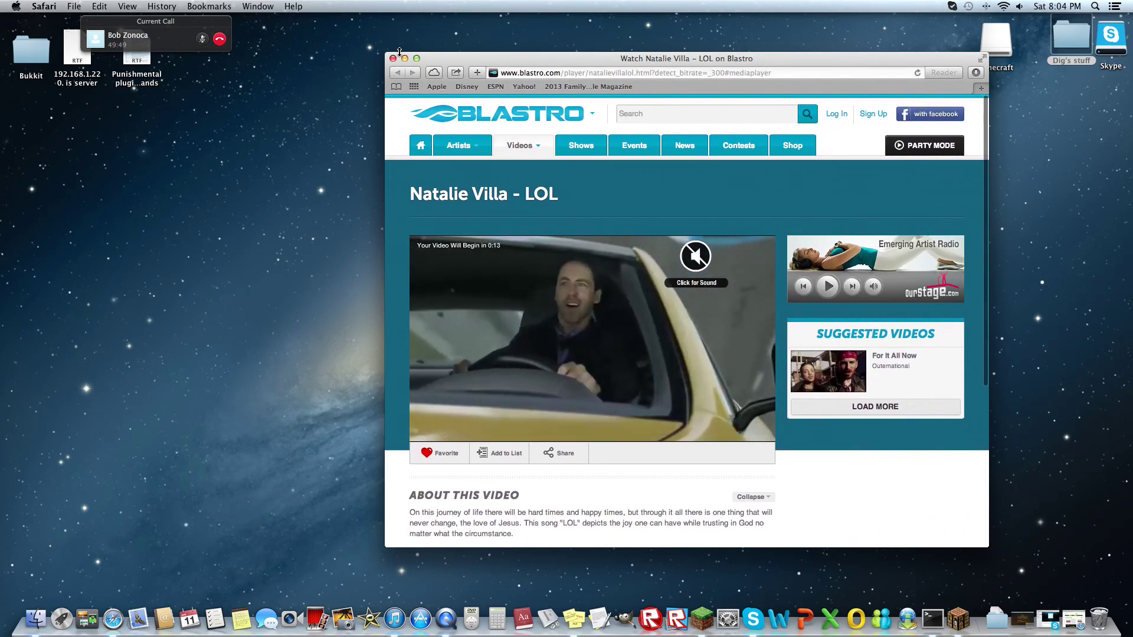
left_click(405, 58)
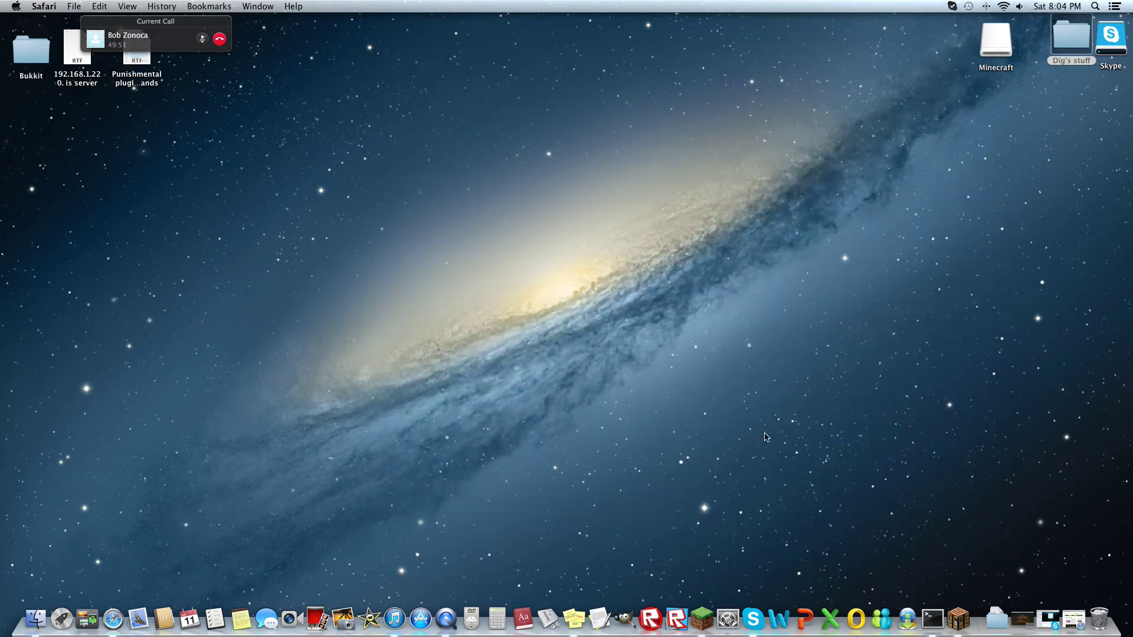
left_click(1072, 619)
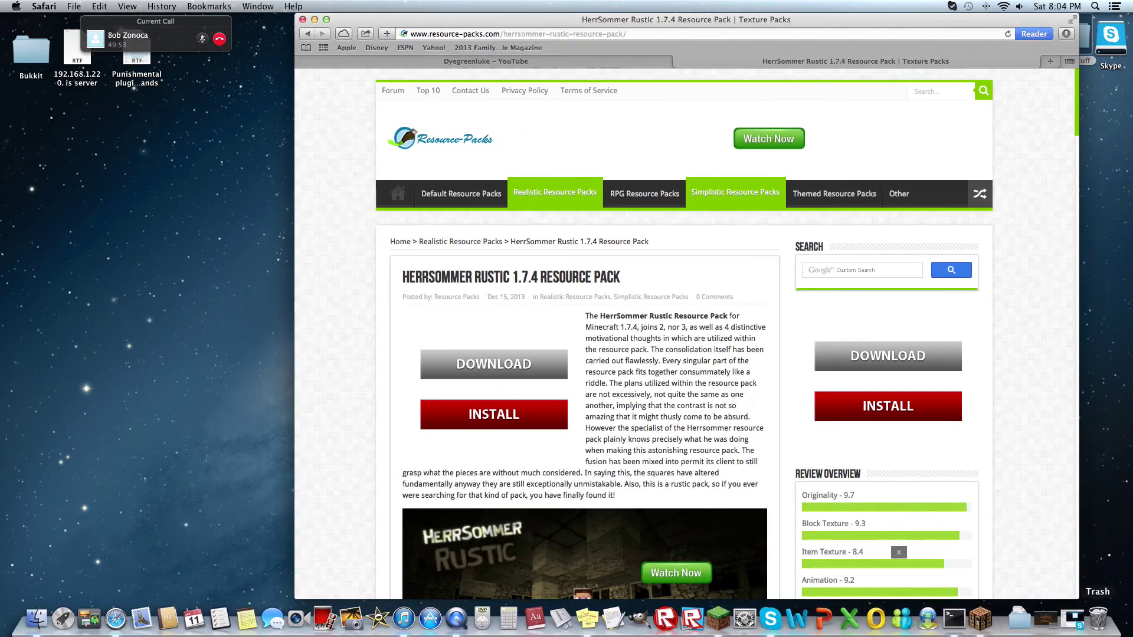
Switch to Minecraft and open the resource pack folder from the game's Resource Packs options
left_click(1045, 627)
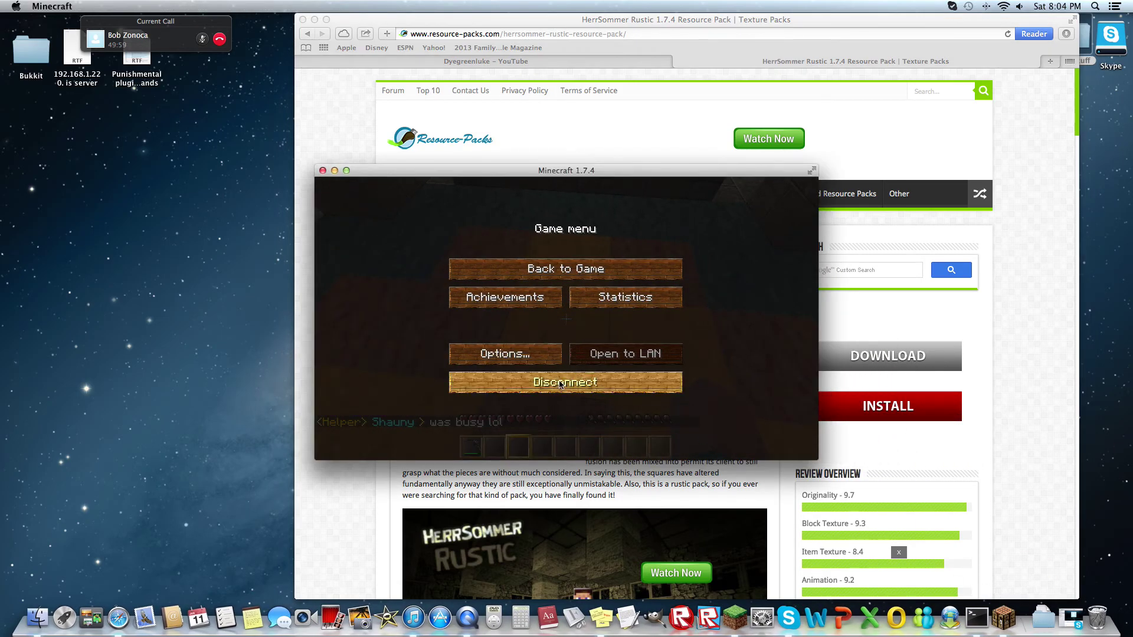
left_click(558, 271)
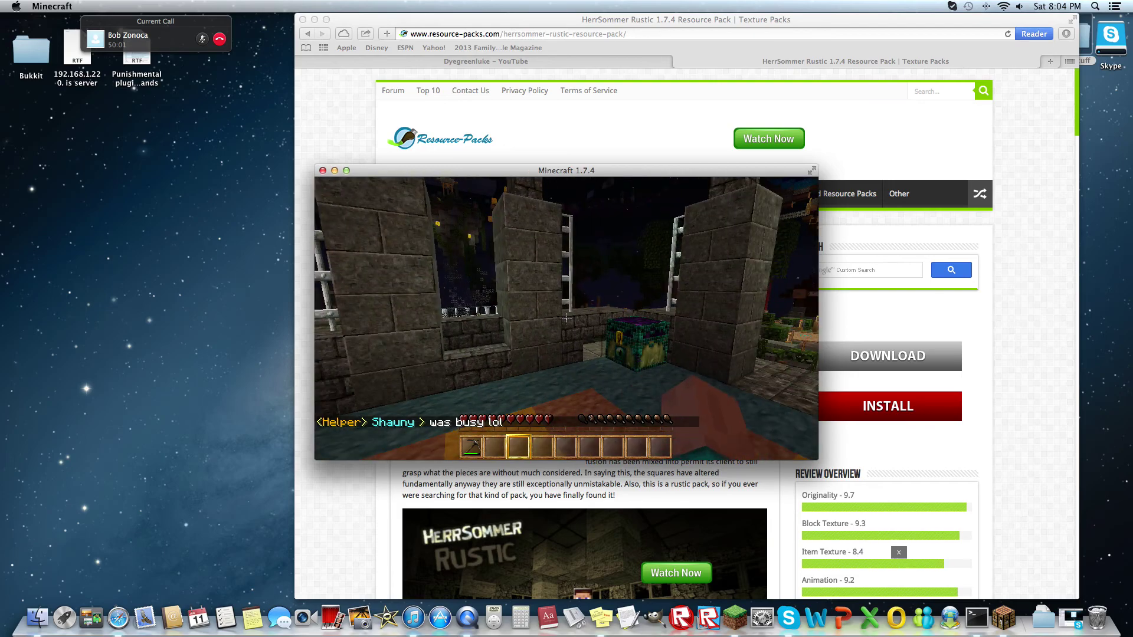
key("Escape")
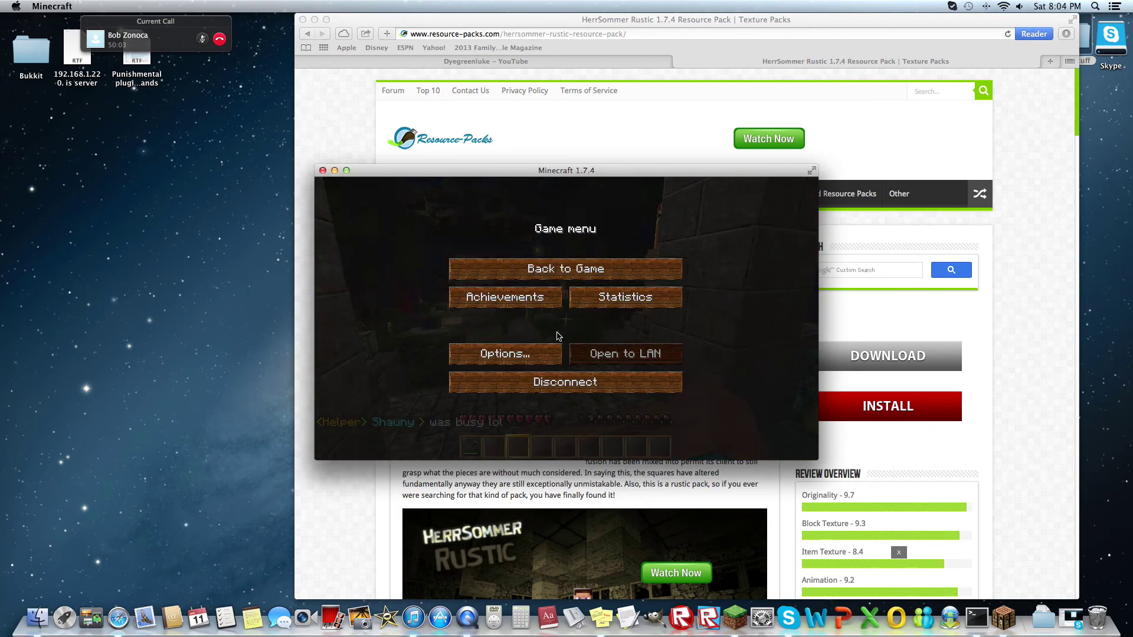
left_click(517, 356)
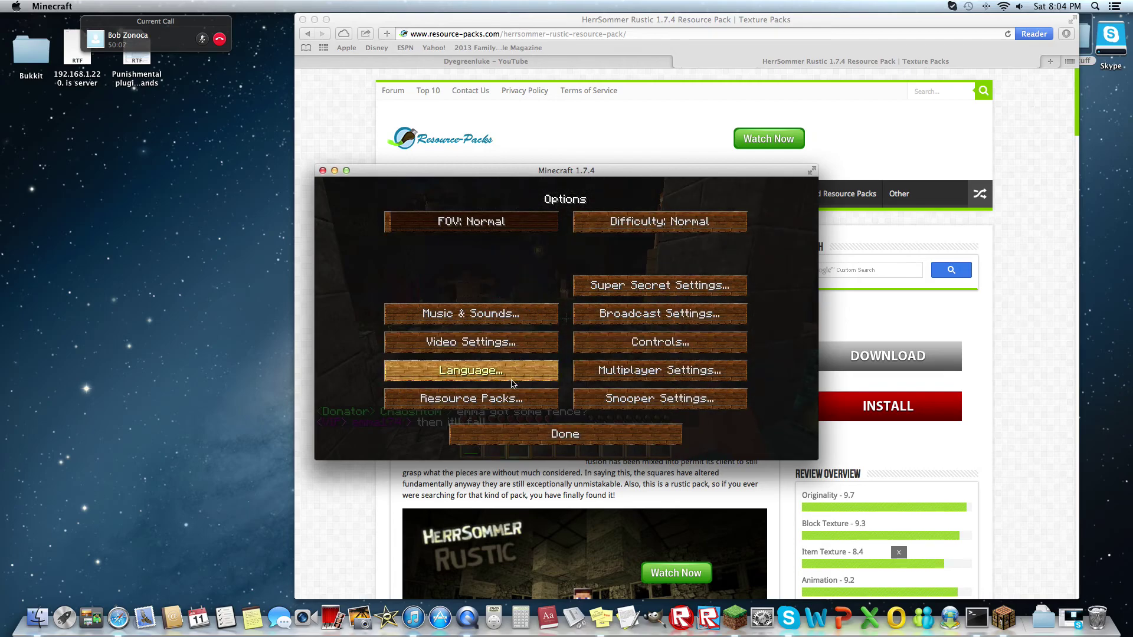
left_click(518, 399)
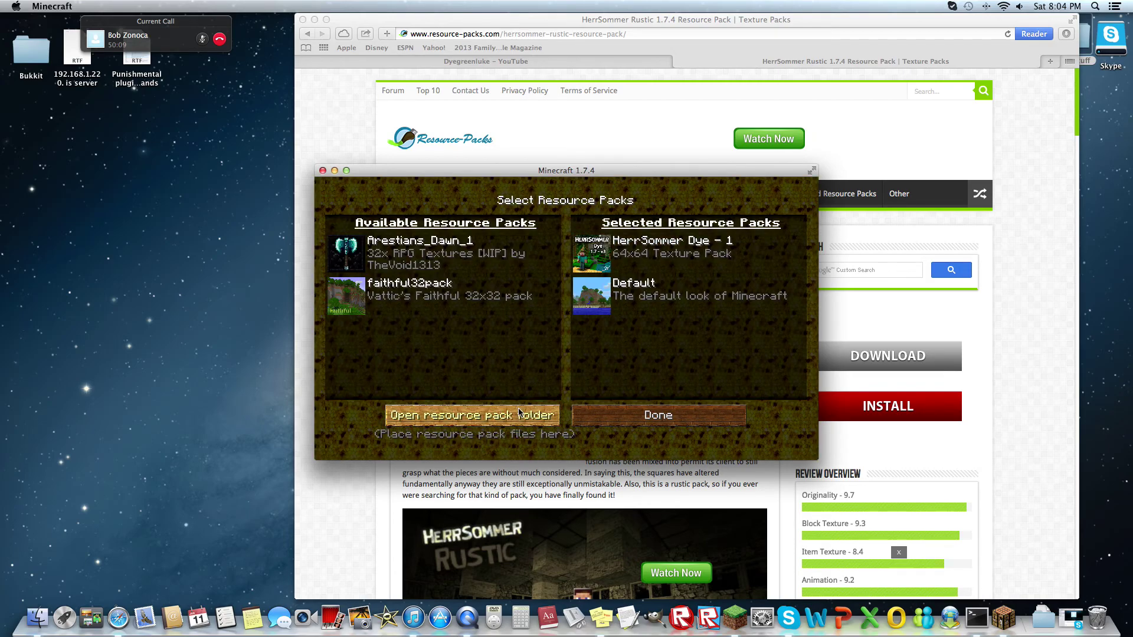
left_click(490, 417)
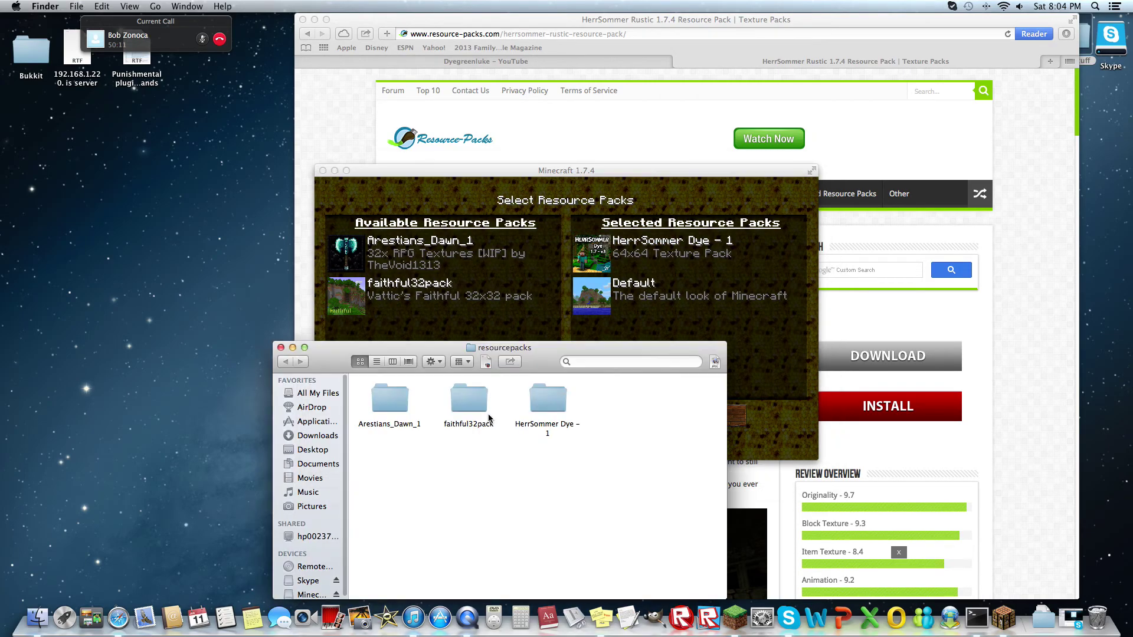
Move the downloaded HerrSommer Rustic - 1 folder into resourcepacks, close that folder window and leave Minecraft's resource pack selection
left_click(1046, 619)
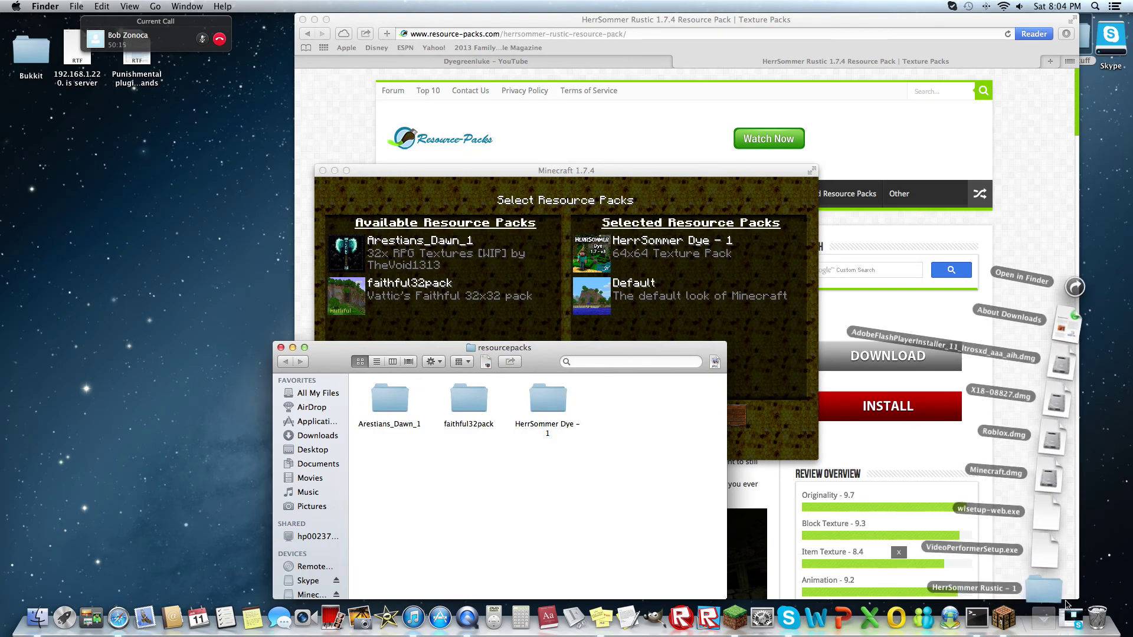
left_click_drag(1045, 598, 614, 410)
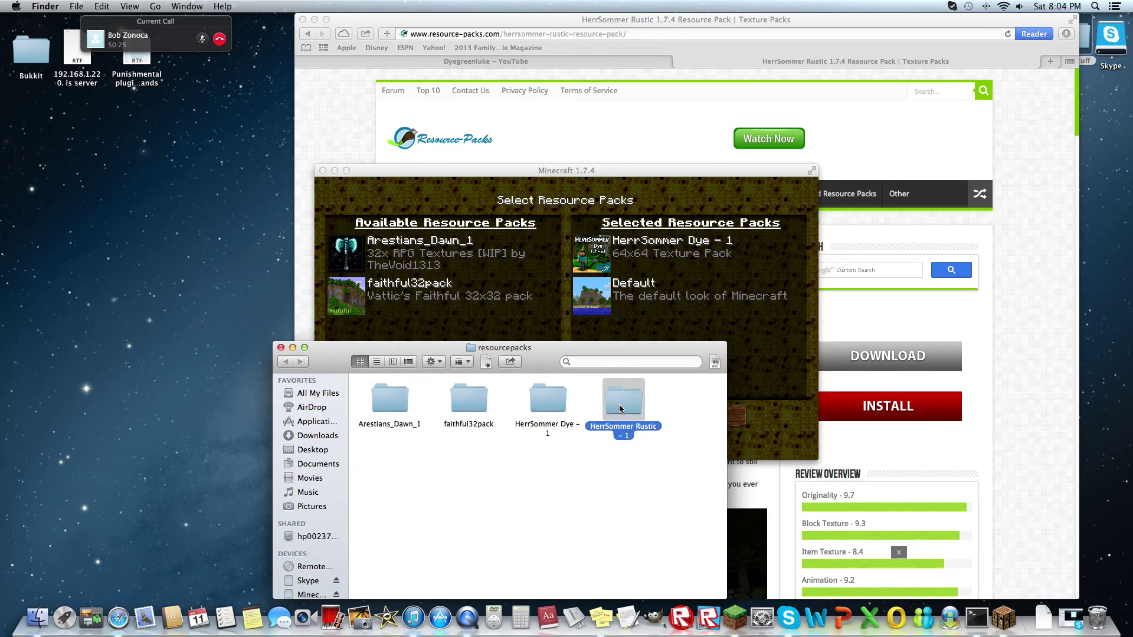
left_click(281, 348)
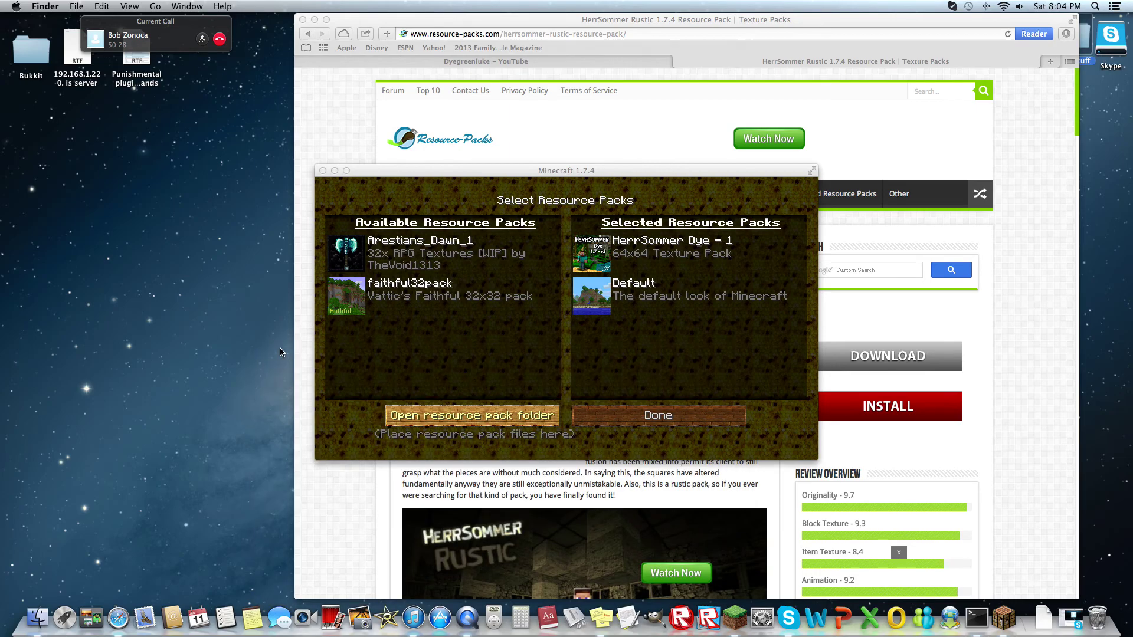
left_click(633, 421)
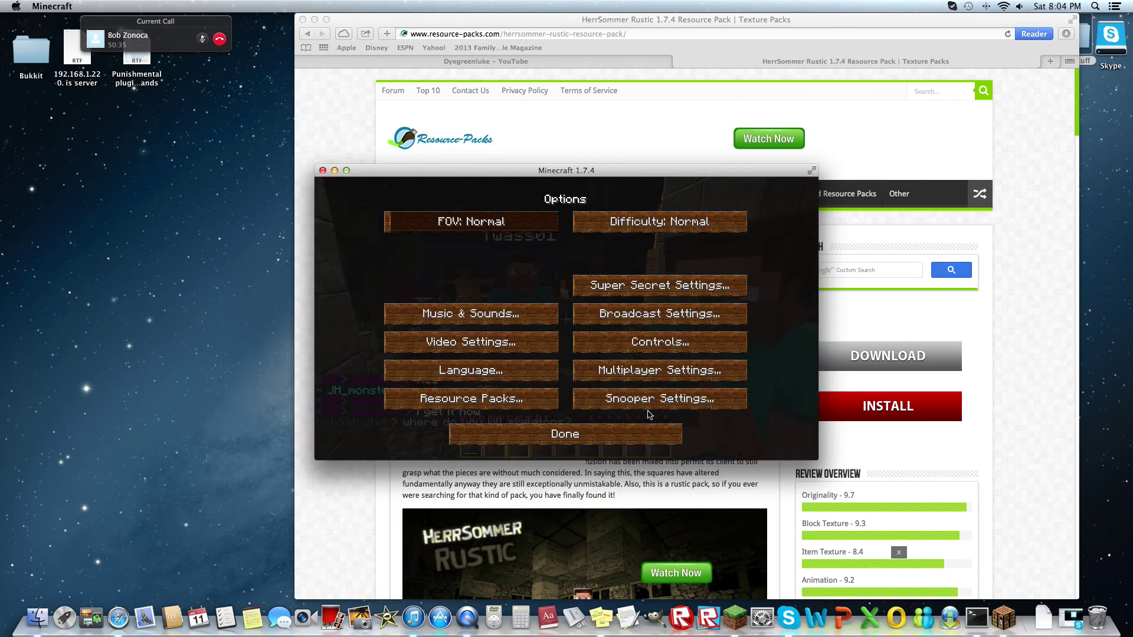
Return from the options to the game and reopen the resource pack selection
left_click(583, 441)
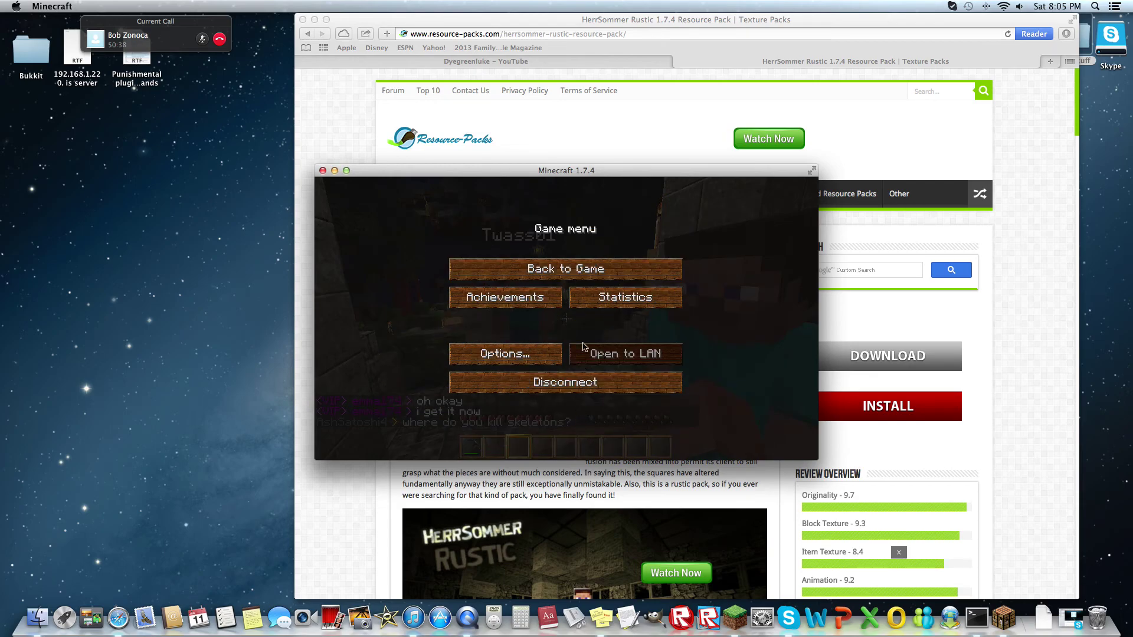
left_click(584, 269)
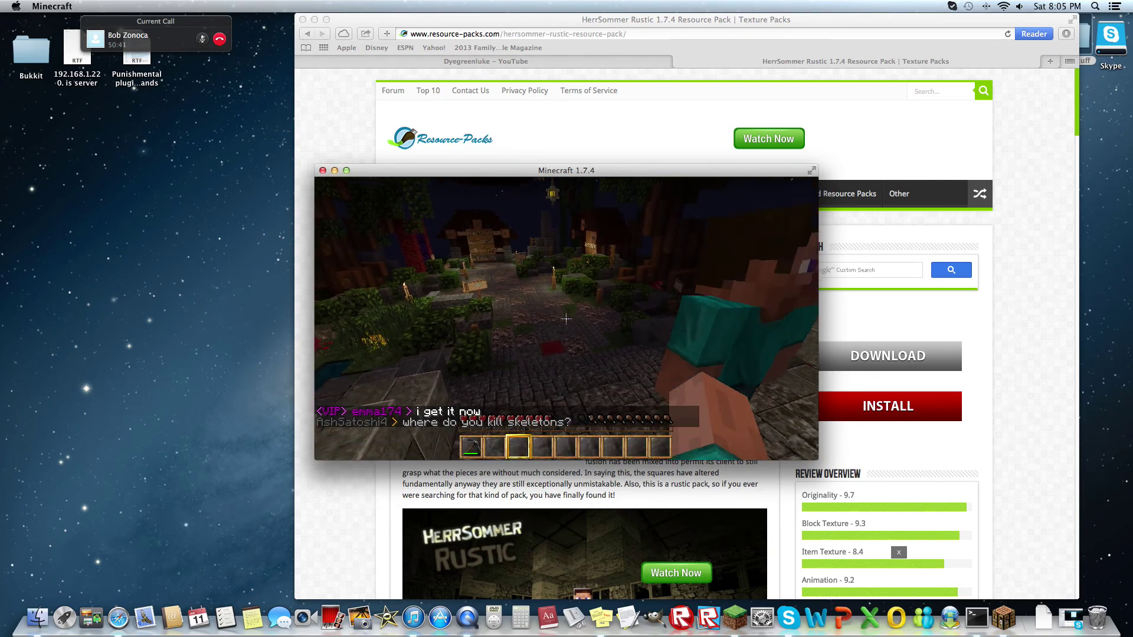
key("Escape")
left_click(503, 353)
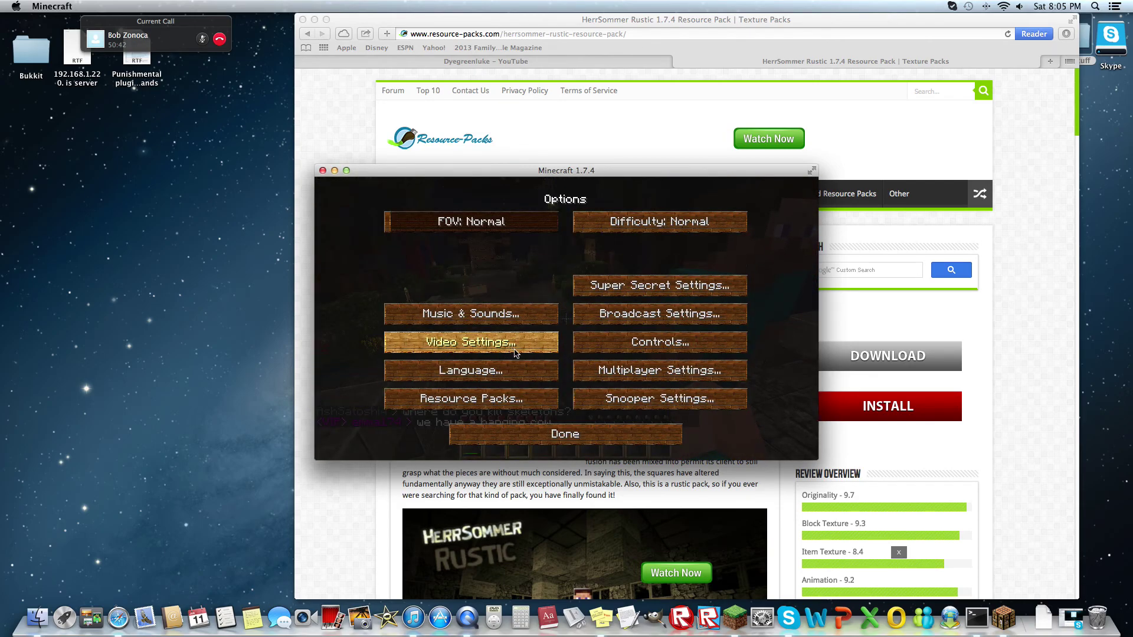
left_click(541, 401)
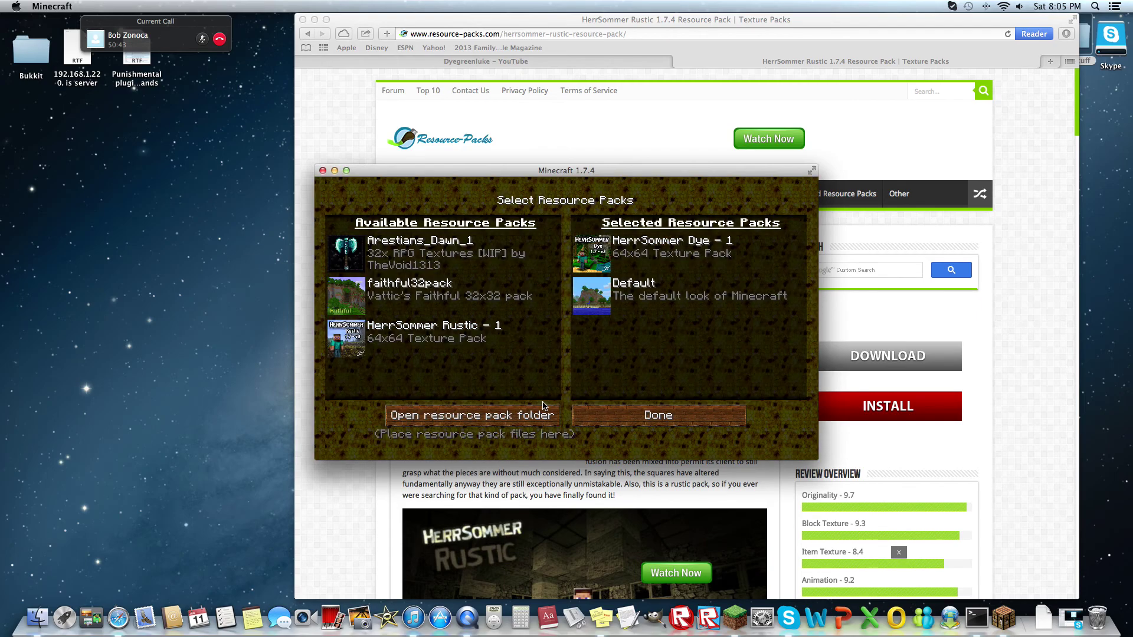
Activate HerrSommer Rustic - 1, remove HerrSommer Dye - 1 from the selected packs, and apply the selection before returning to the game
left_click(348, 342)
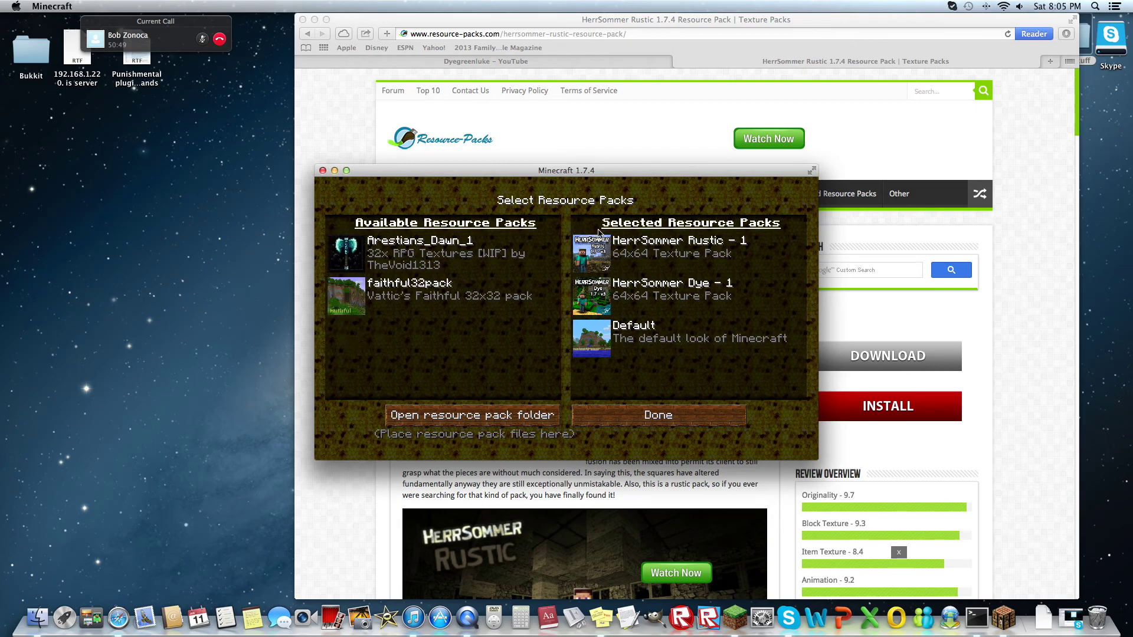
mouse_move(577, 260)
left_click(586, 301)
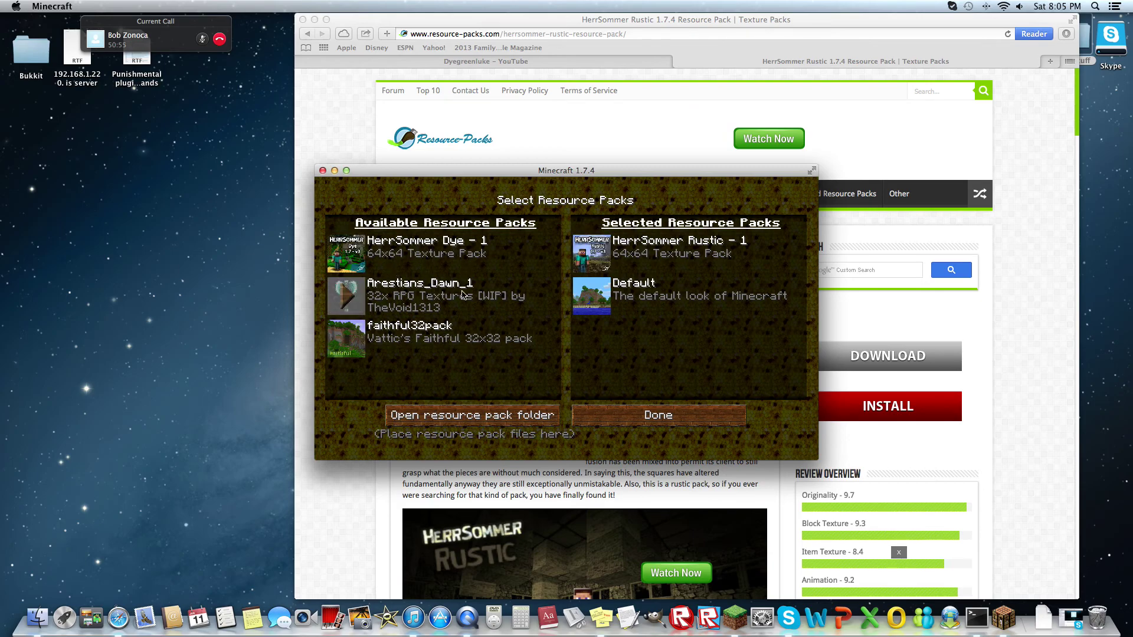
mouse_move(447, 268)
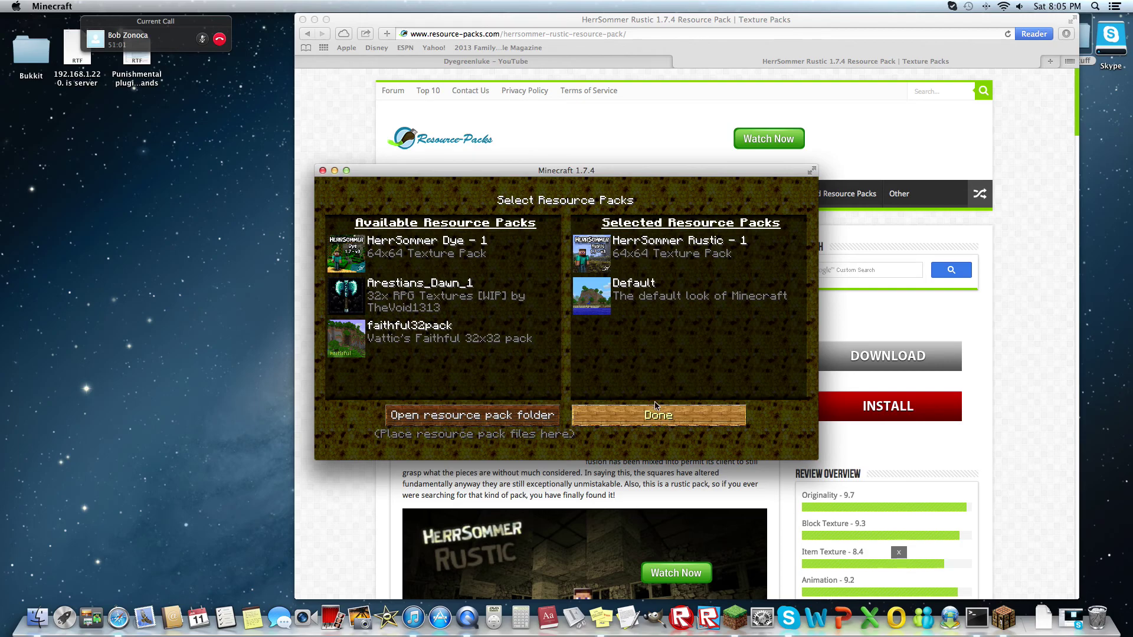
left_click(630, 420)
left_click(596, 435)
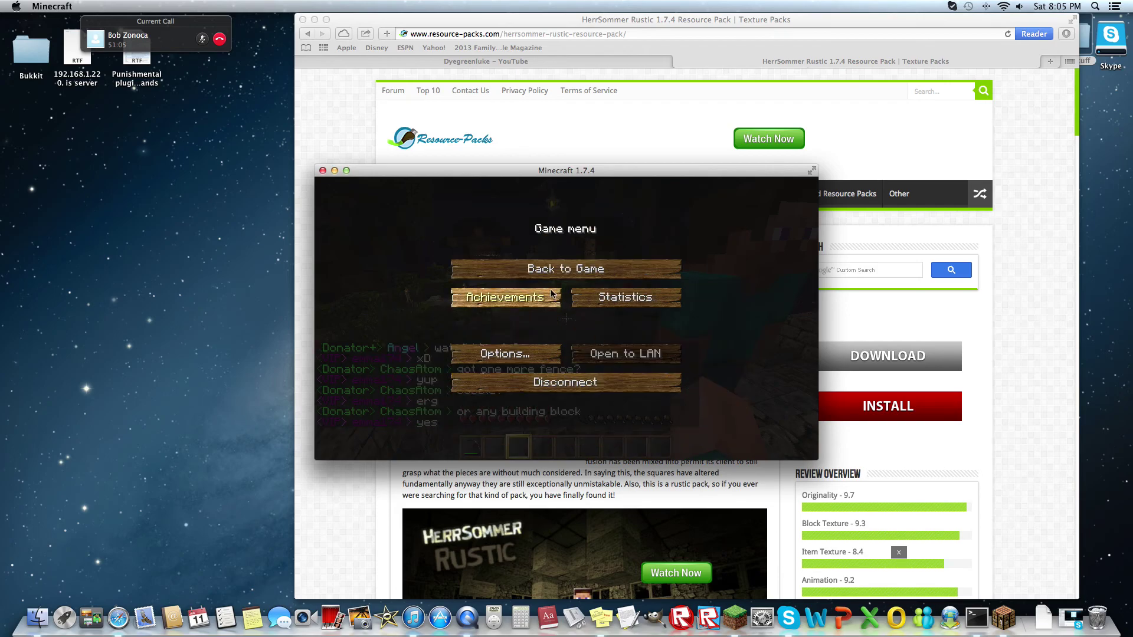
left_click(540, 268)
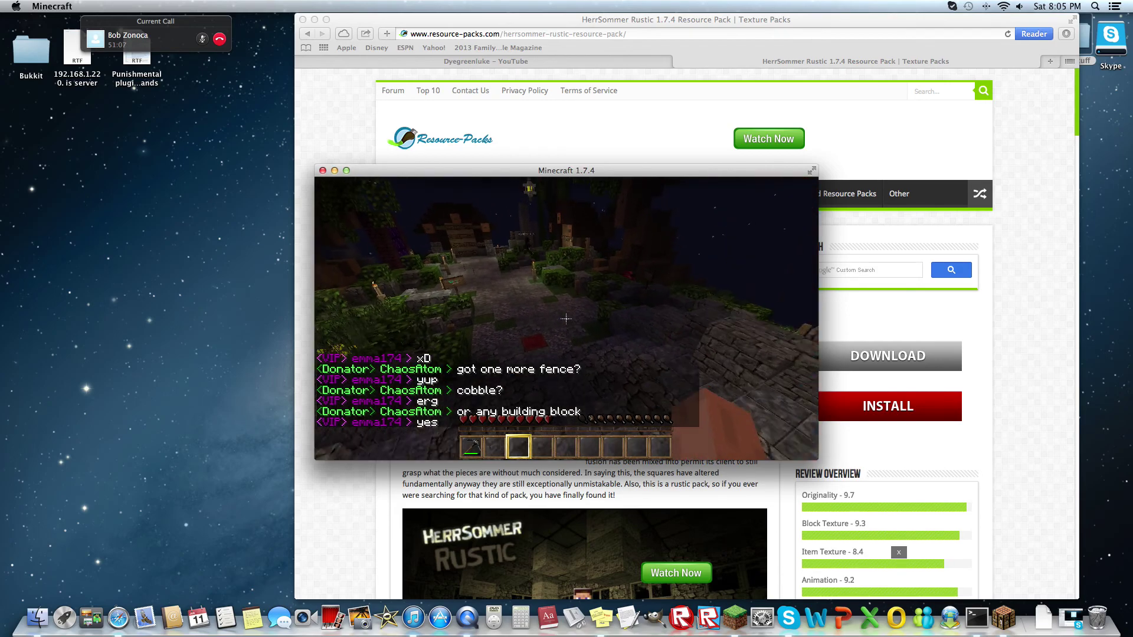
Look around the village and switch to the creative server with the command /server creative
scroll(566, 319, "down", 1)
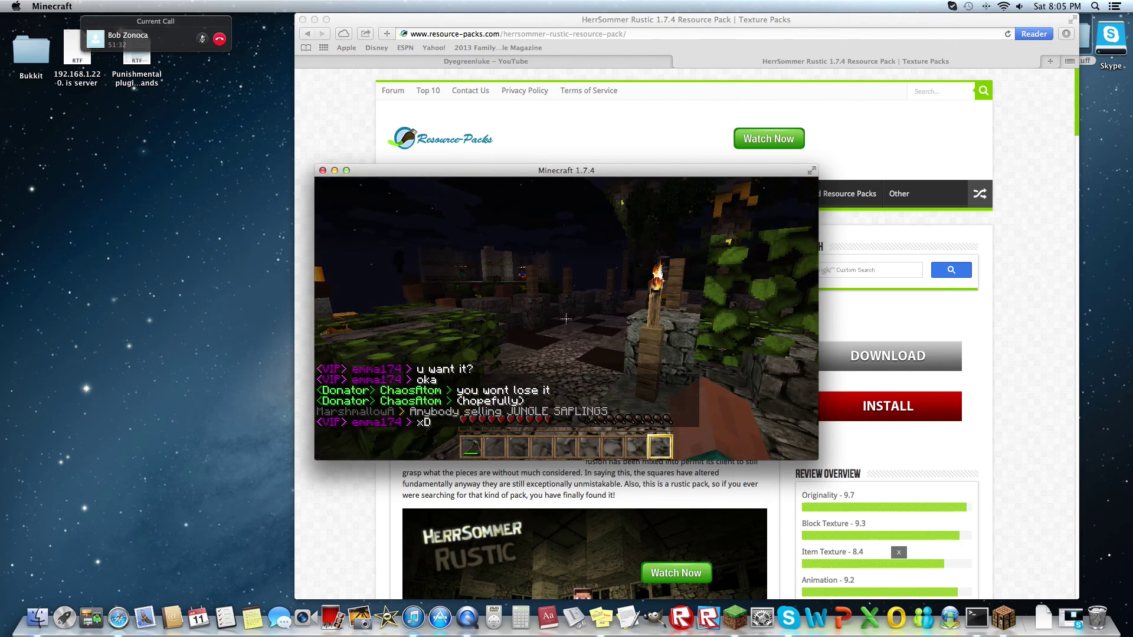
key("w")
key("w")
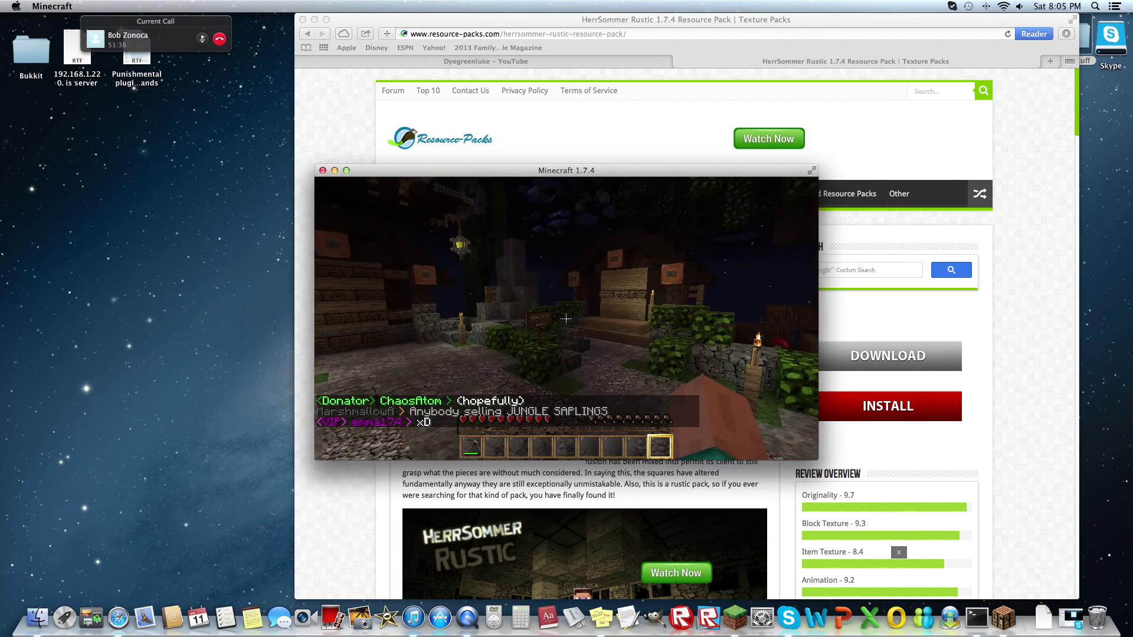
key("slash")
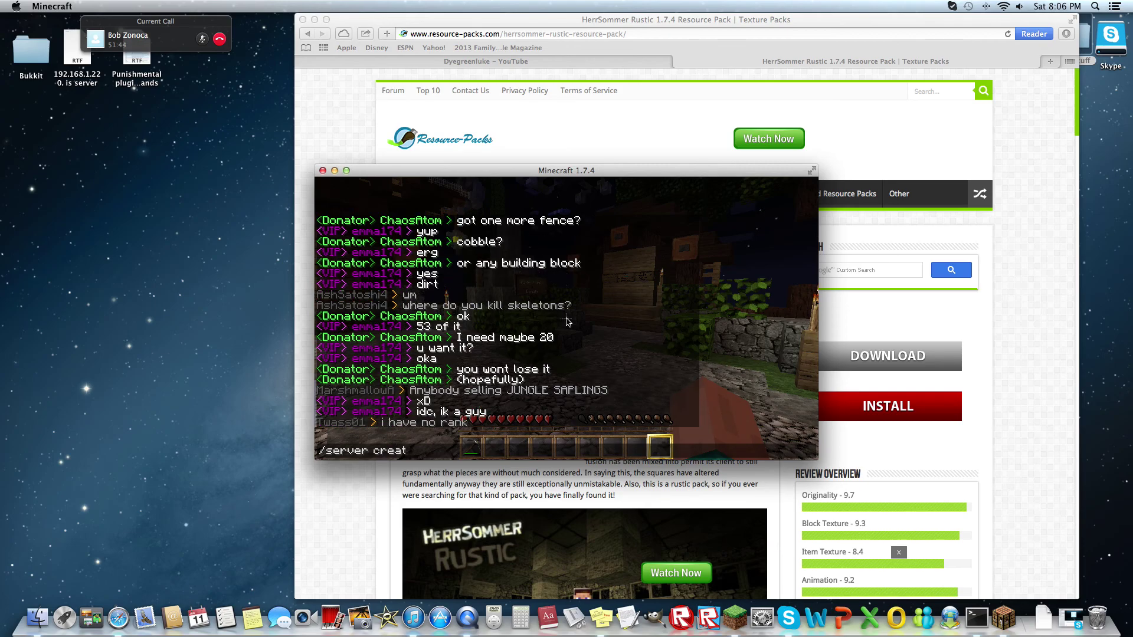
type("server creative")
key("Return")
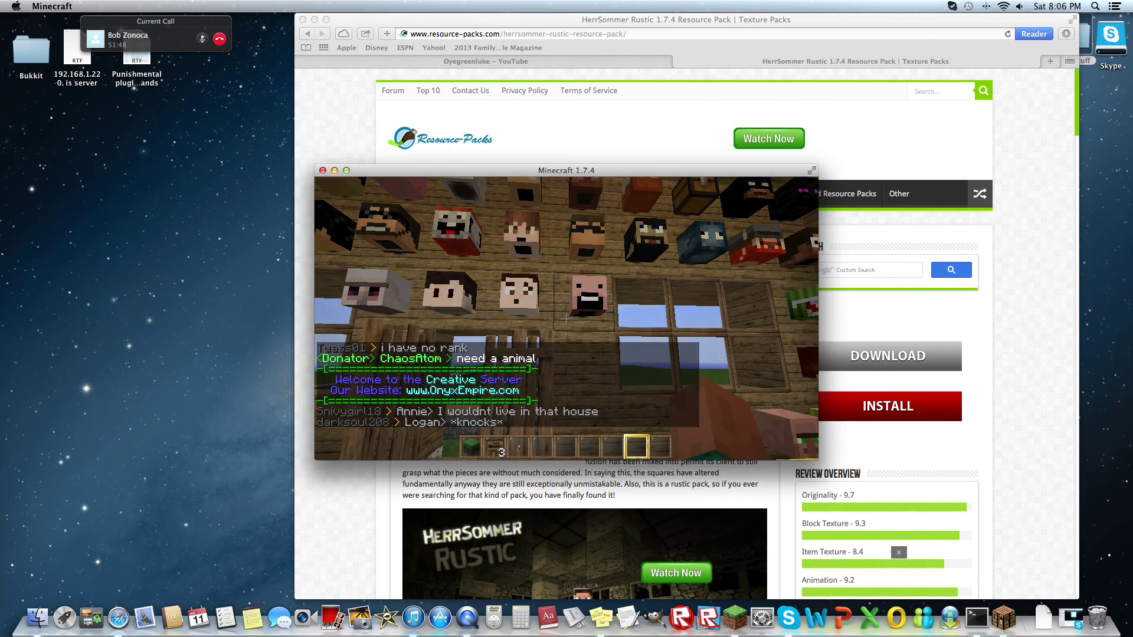
View the creative inventory's item search in full screen with the Rustic textures and close the inventory
key("e")
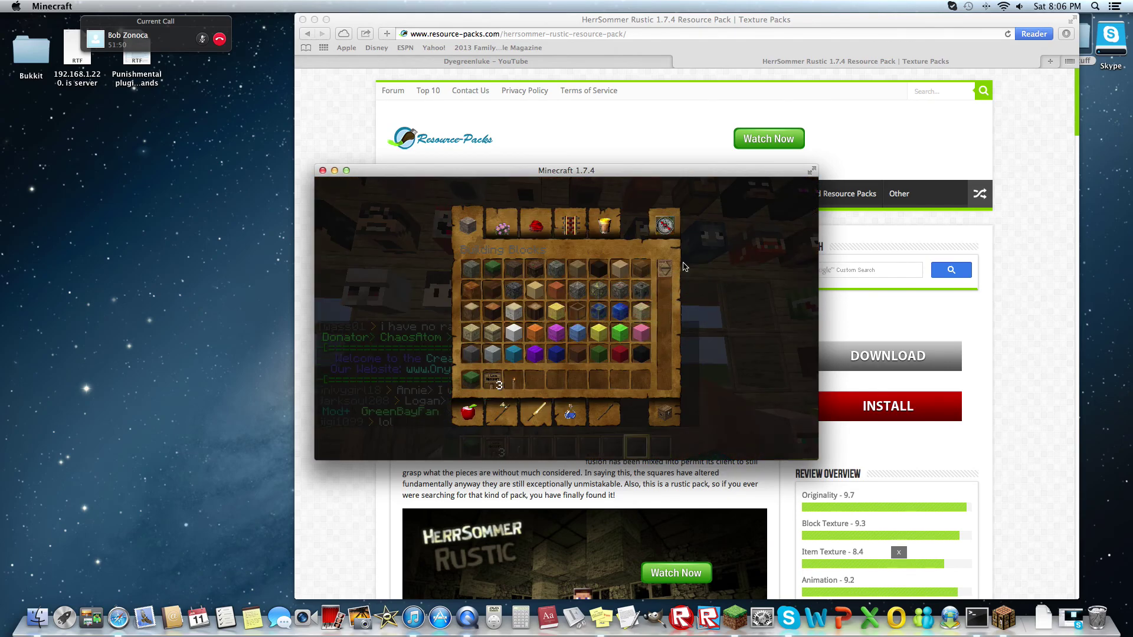
left_click(667, 227)
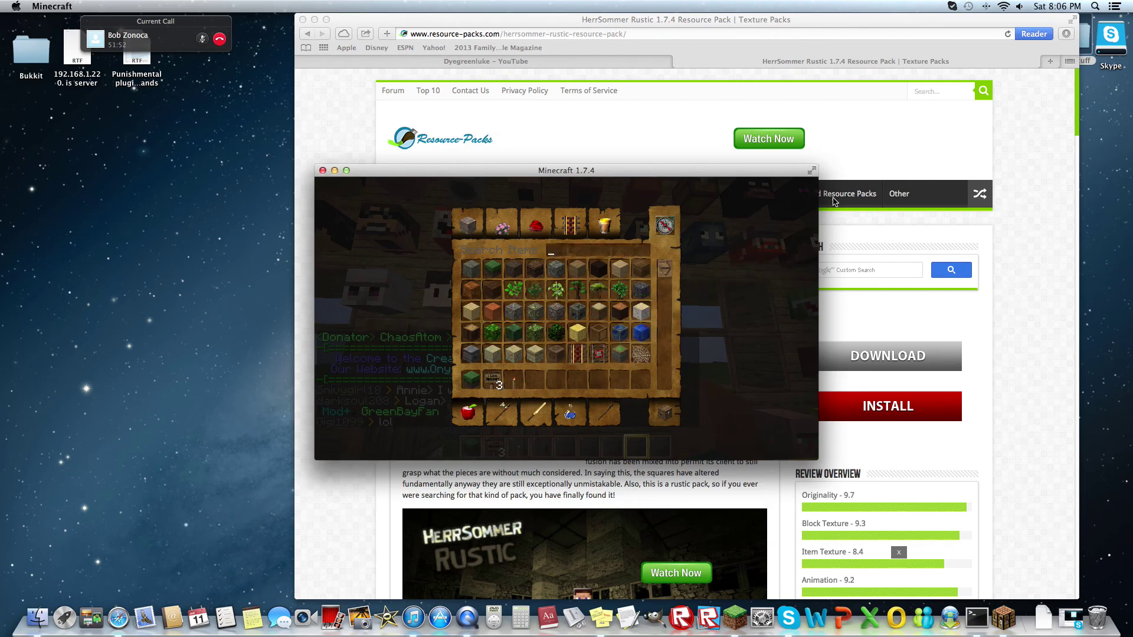
left_click(812, 172)
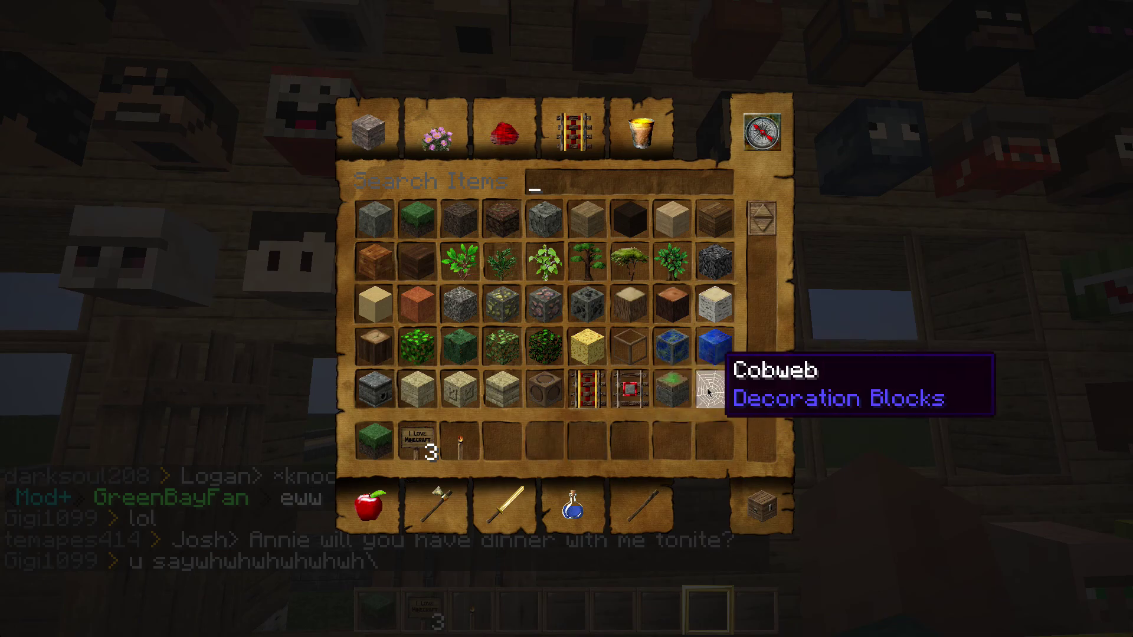
key("Escape")
Leave the building and fly over the plots to examine the Rustic textures on the paths, the dug-out ground and the coloured tower
key("w")
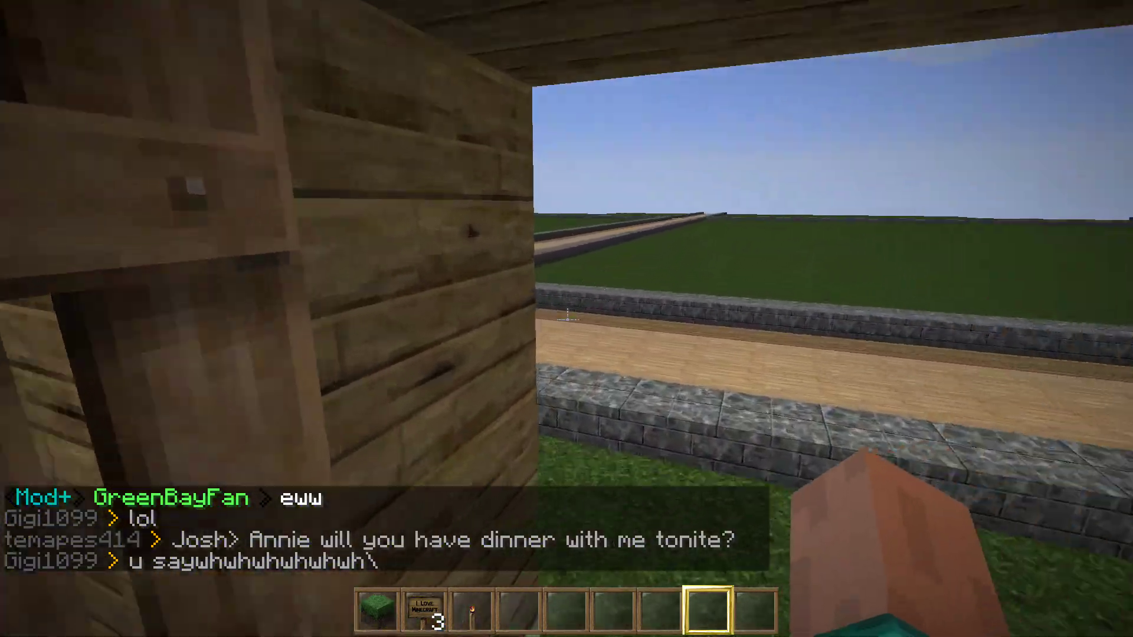
key("space")
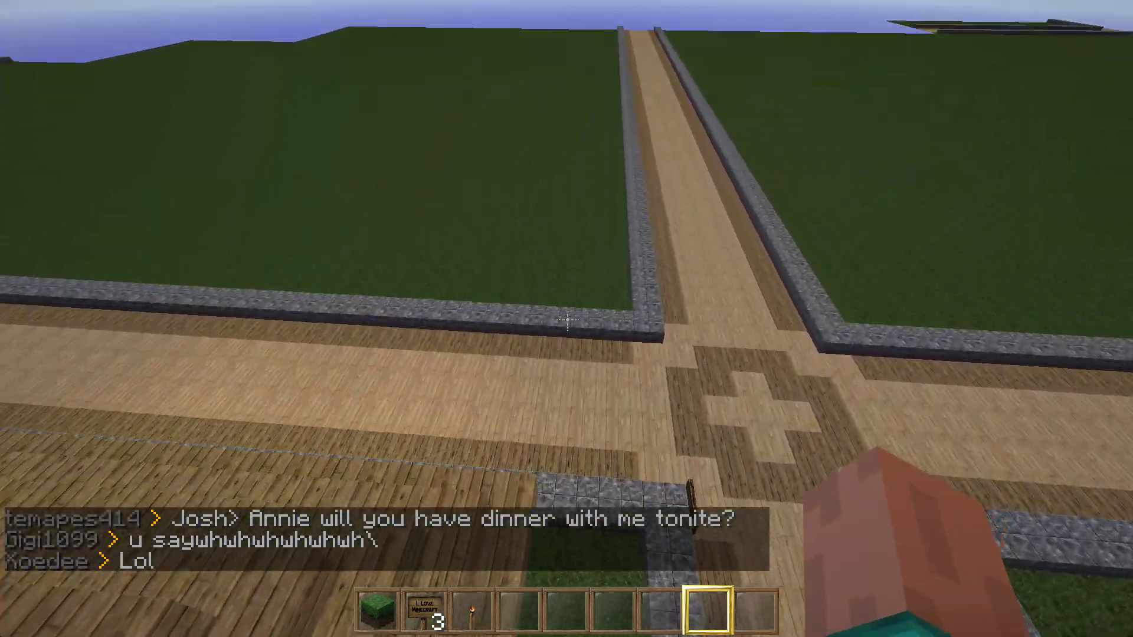
key("w")
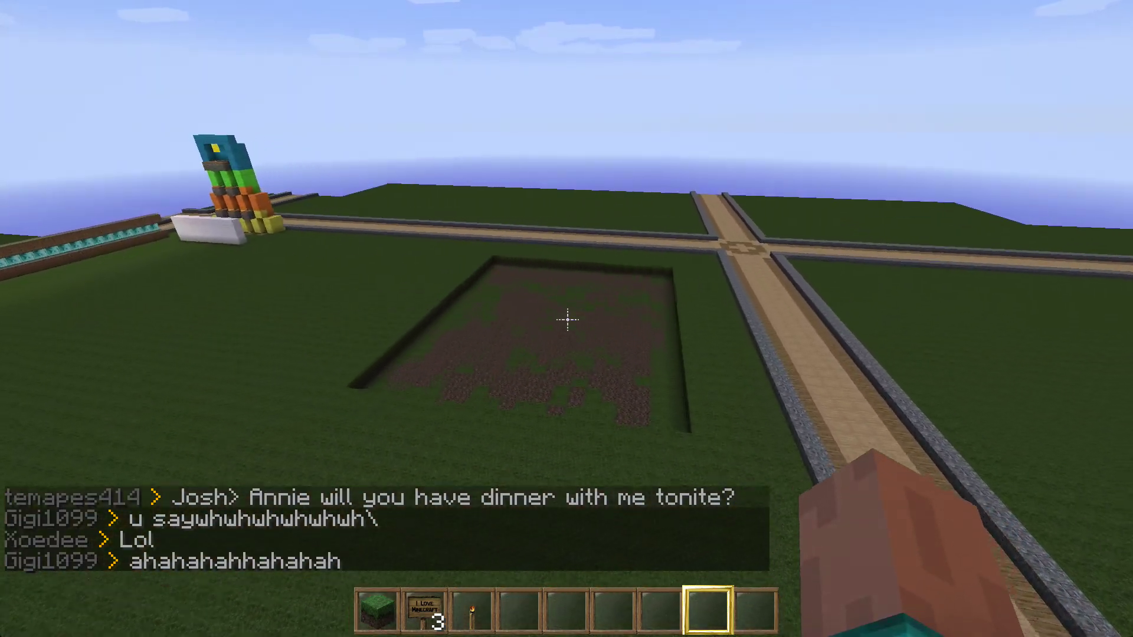
key("w")
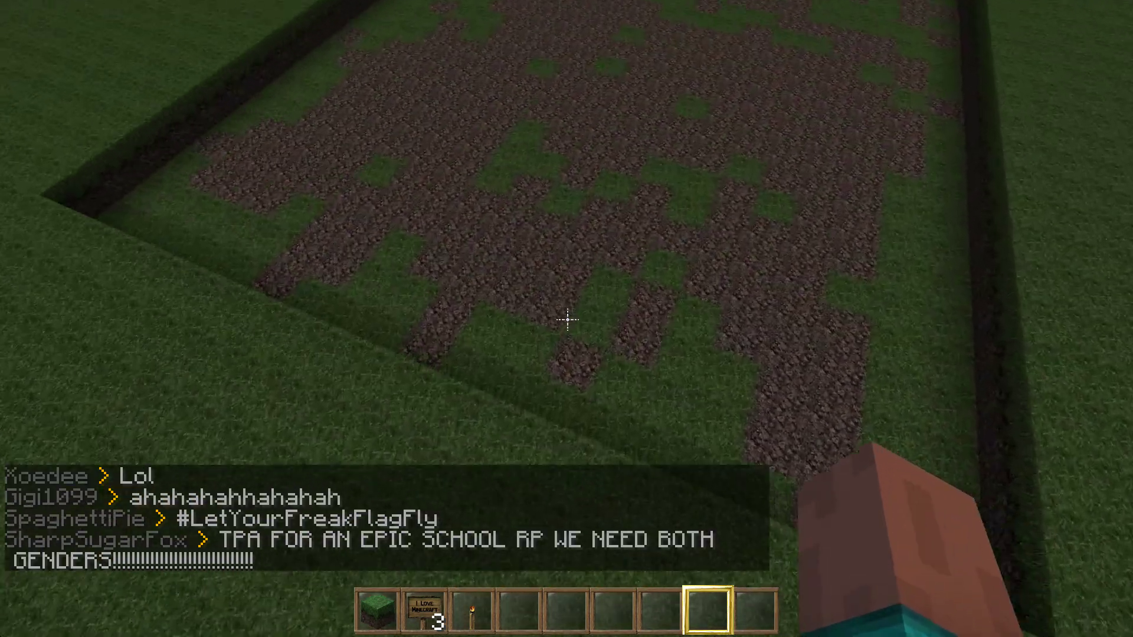
key("w")
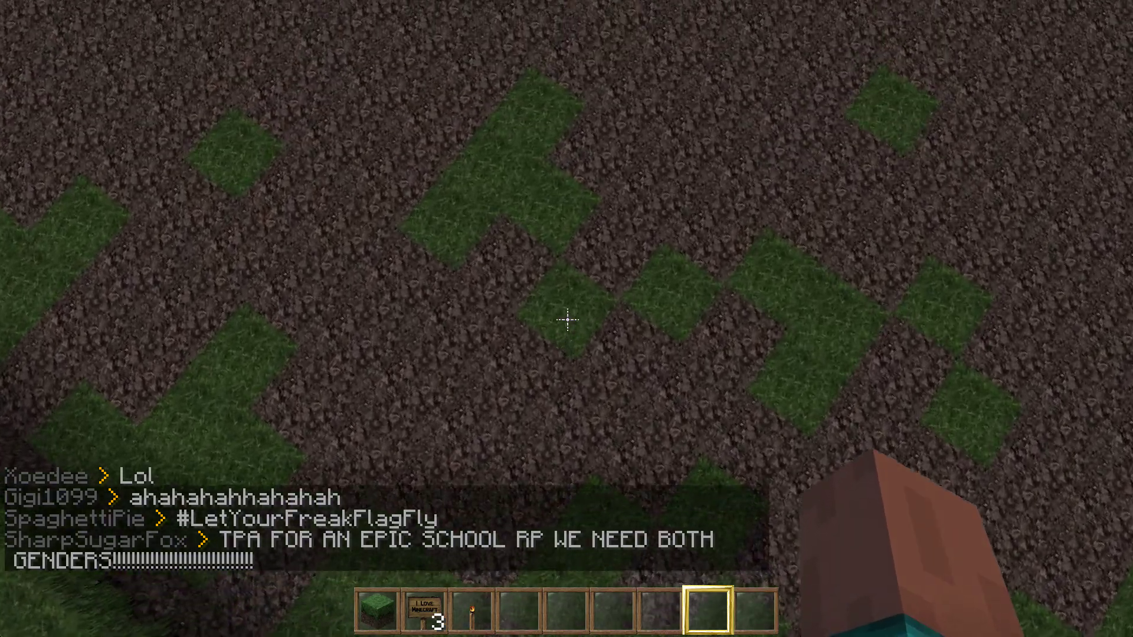
mouse_move(567, 319)
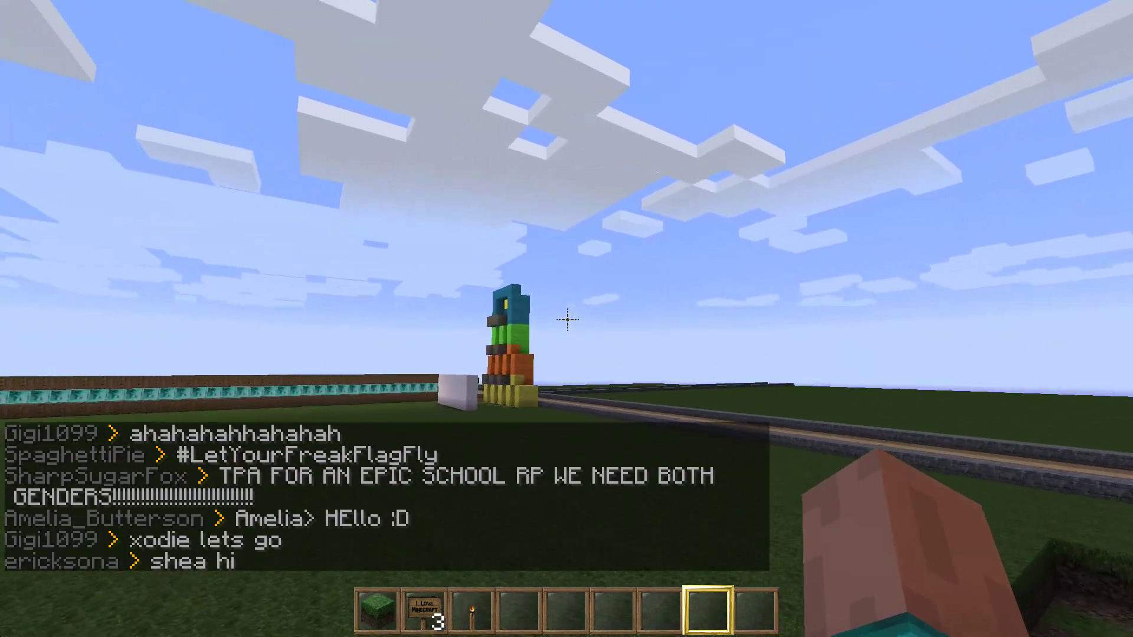
key("w")
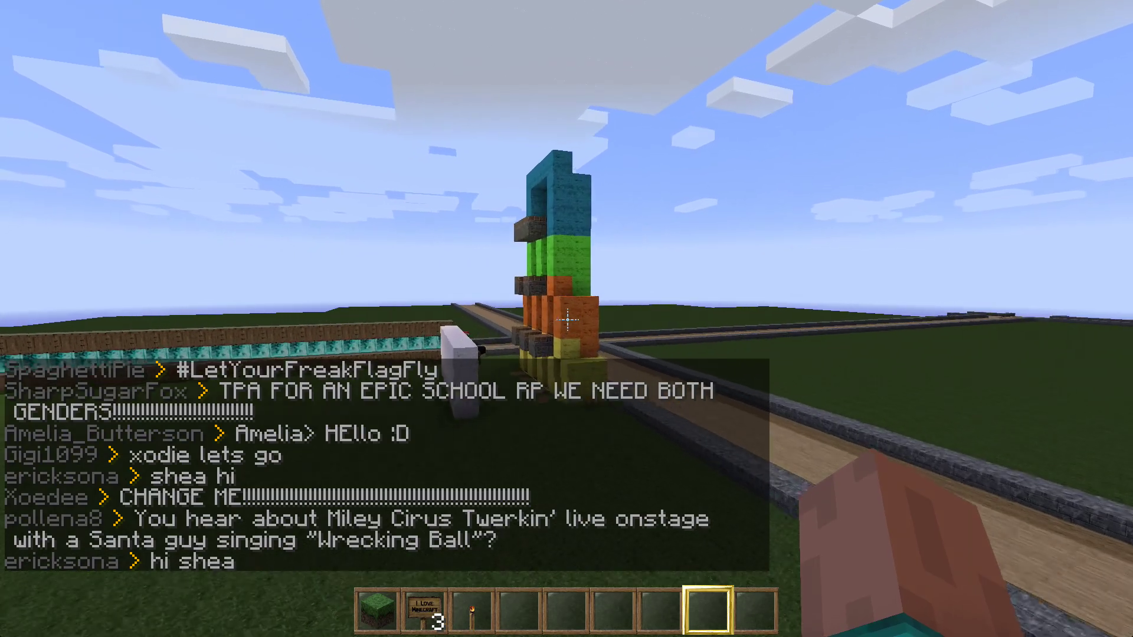
key("w")
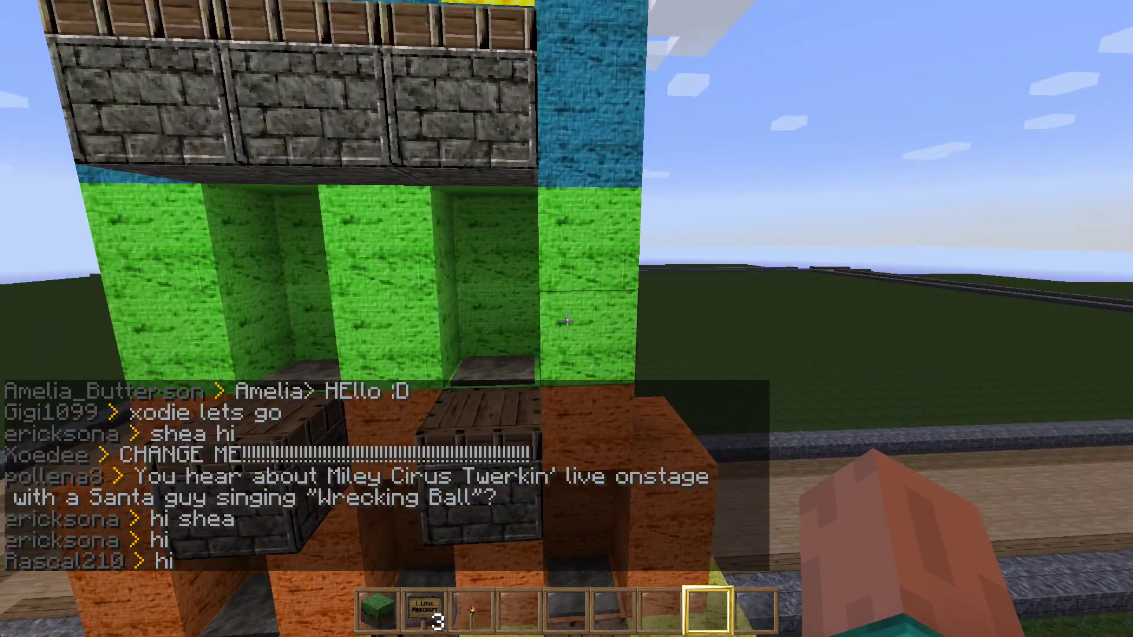
Replace HerrSommer Rustic - 1 with HerrSommer Dye - 1 in the selected resource packs, apply the change and return to the game
key("Escape")
left_click(531, 367)
left_click(494, 460)
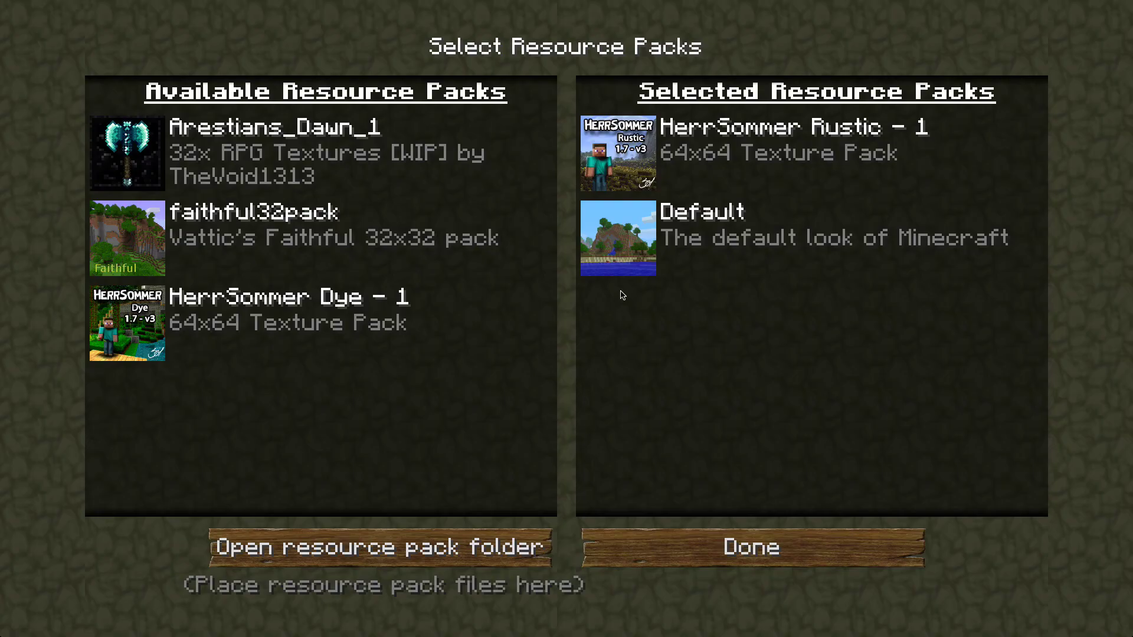
left_click(592, 152)
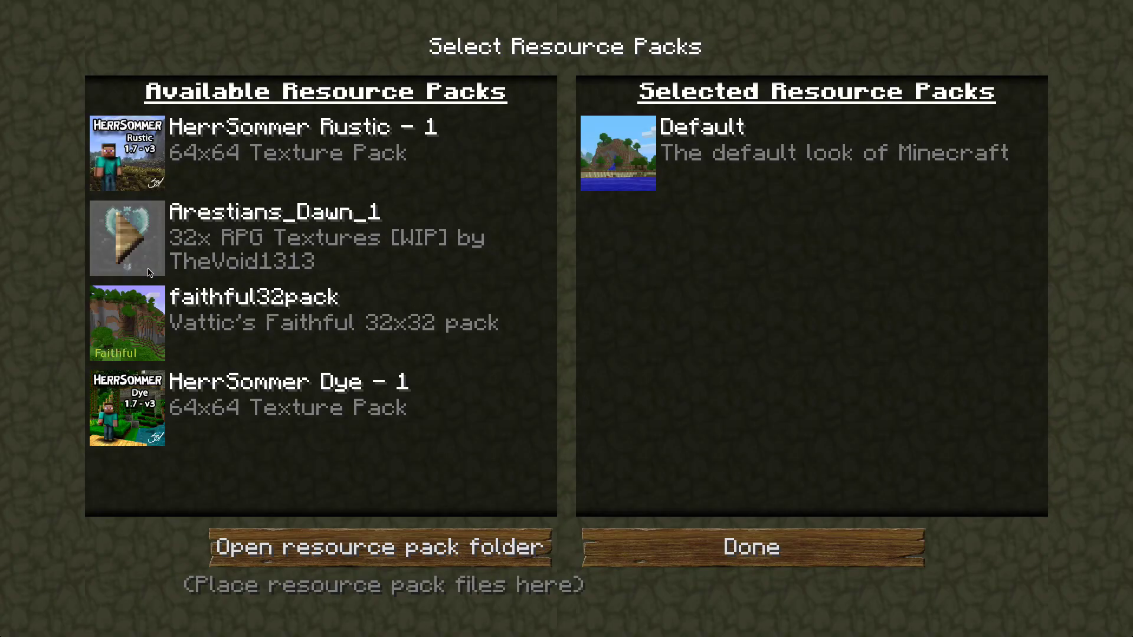
left_click(151, 388)
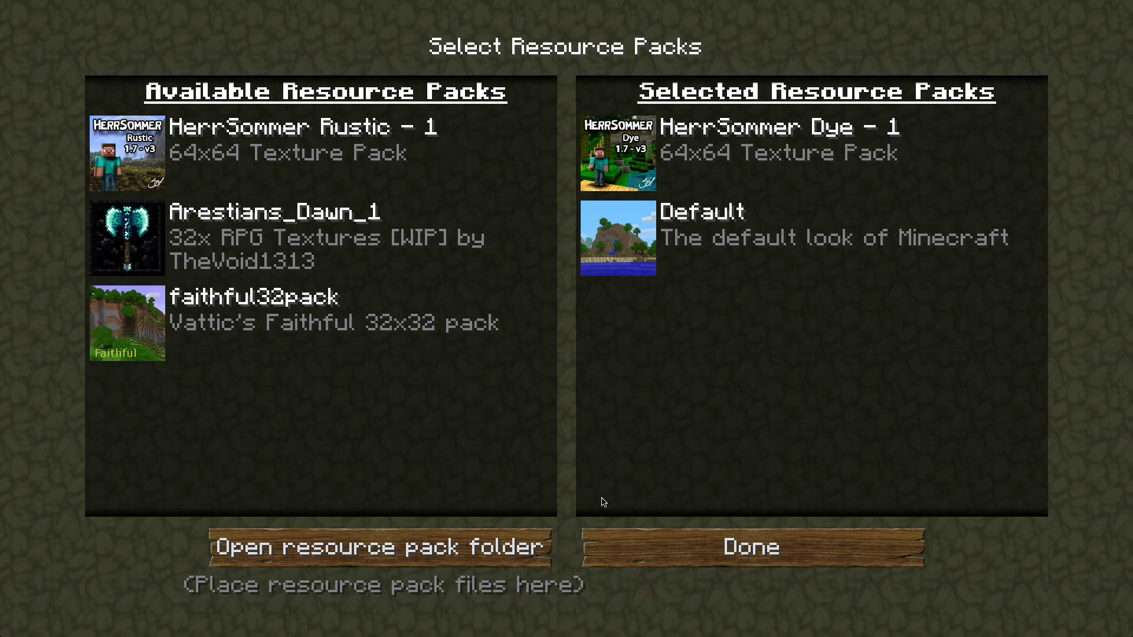
left_click(675, 536)
left_click(676, 536)
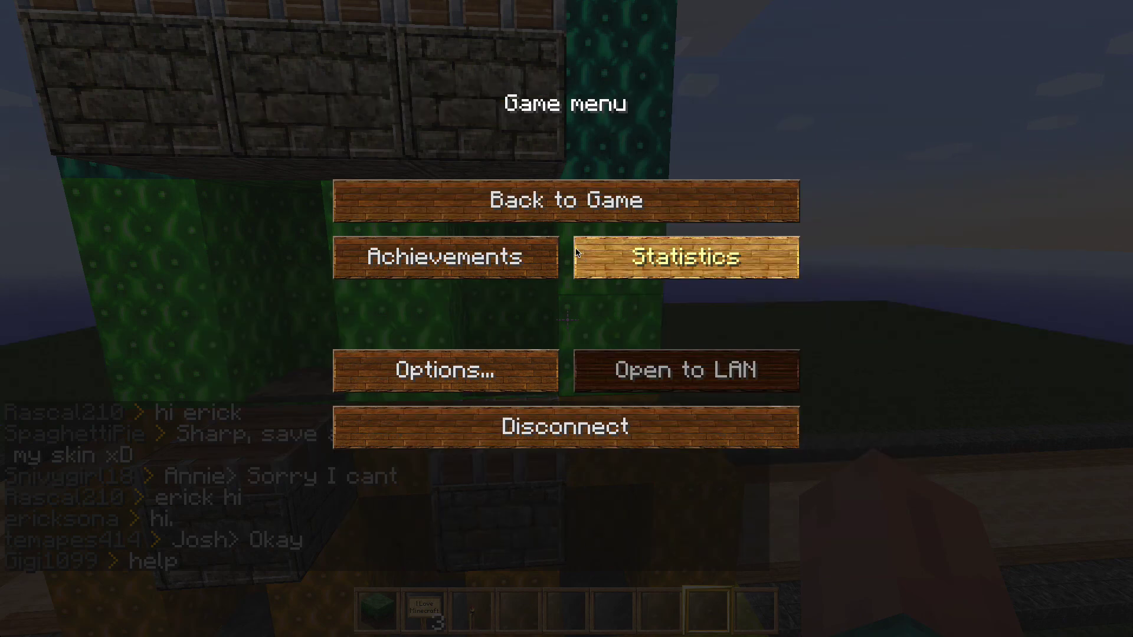
left_click(575, 204)
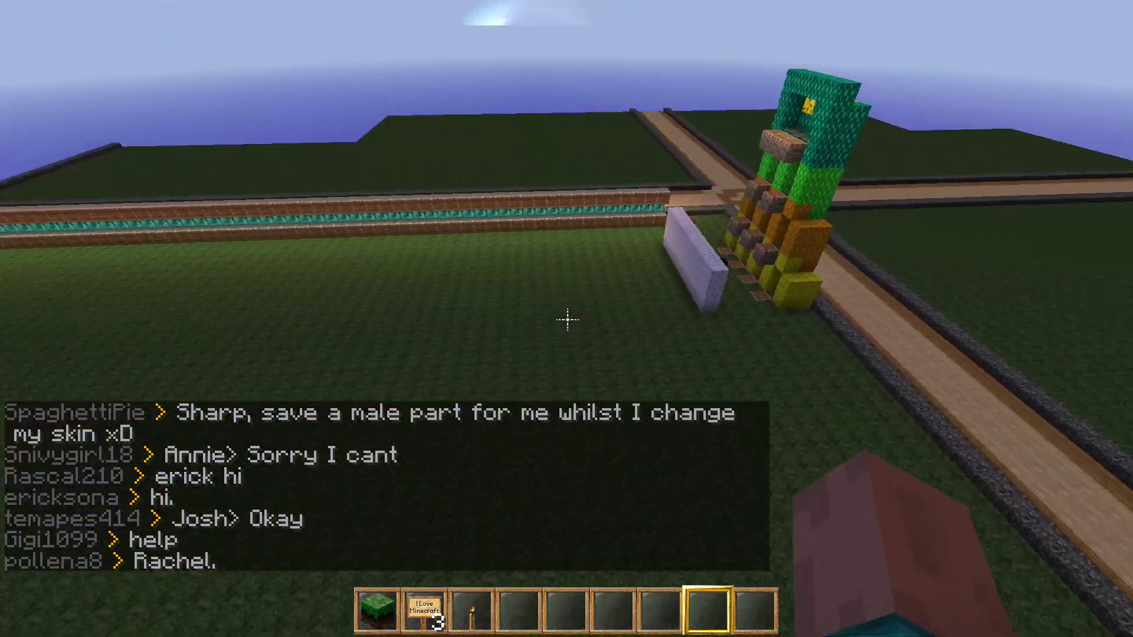
Swap HerrSommer Dye - 1 for HerrSommer Rustic - 1 in the selected resource packs and leave full screen
key("Escape")
left_click(387, 370)
left_click(387, 449)
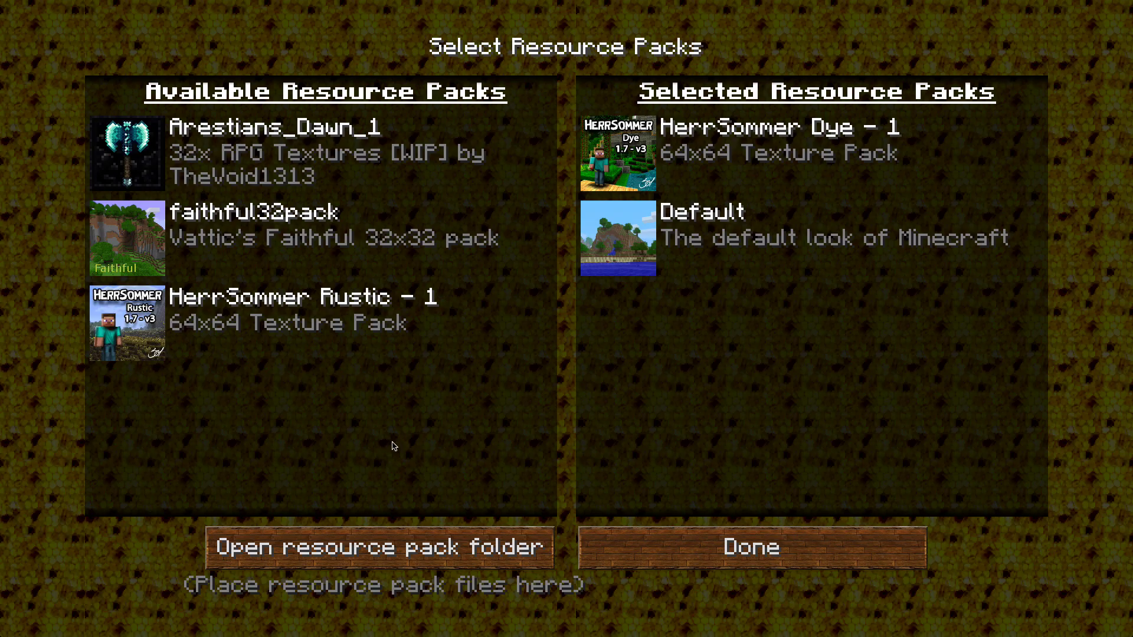
mouse_move(128, 315)
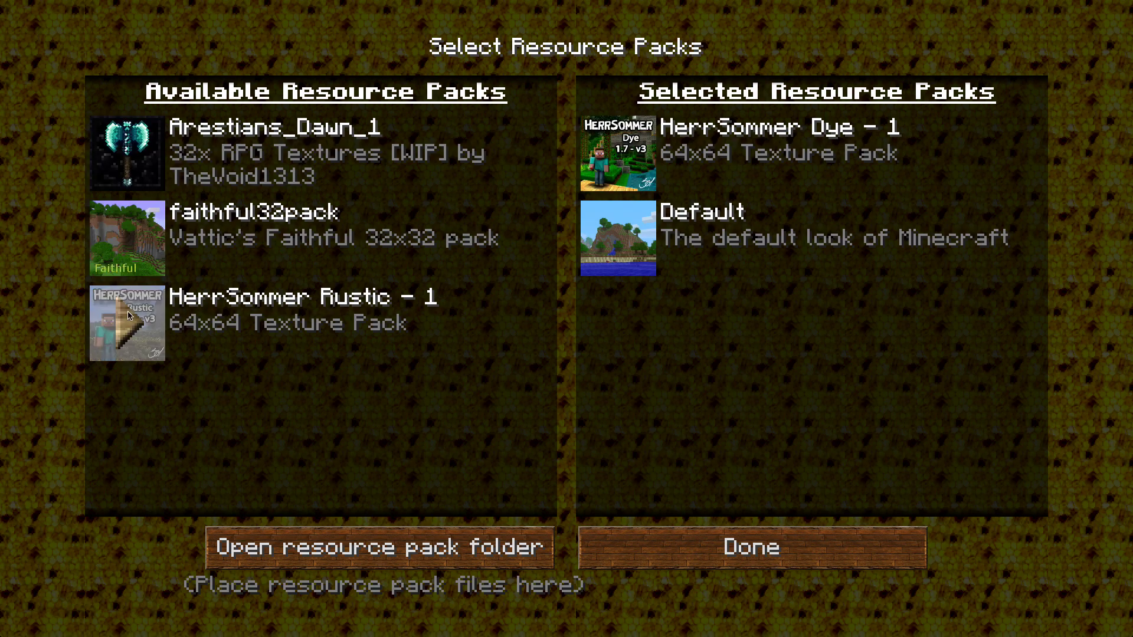
left_click(596, 159)
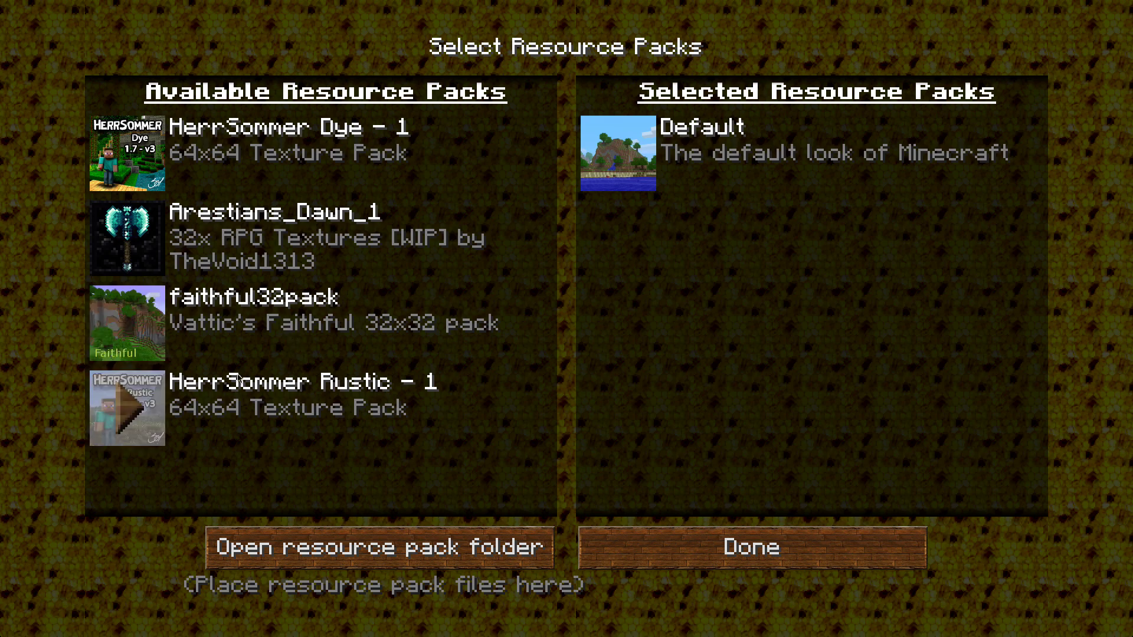
left_click(131, 408)
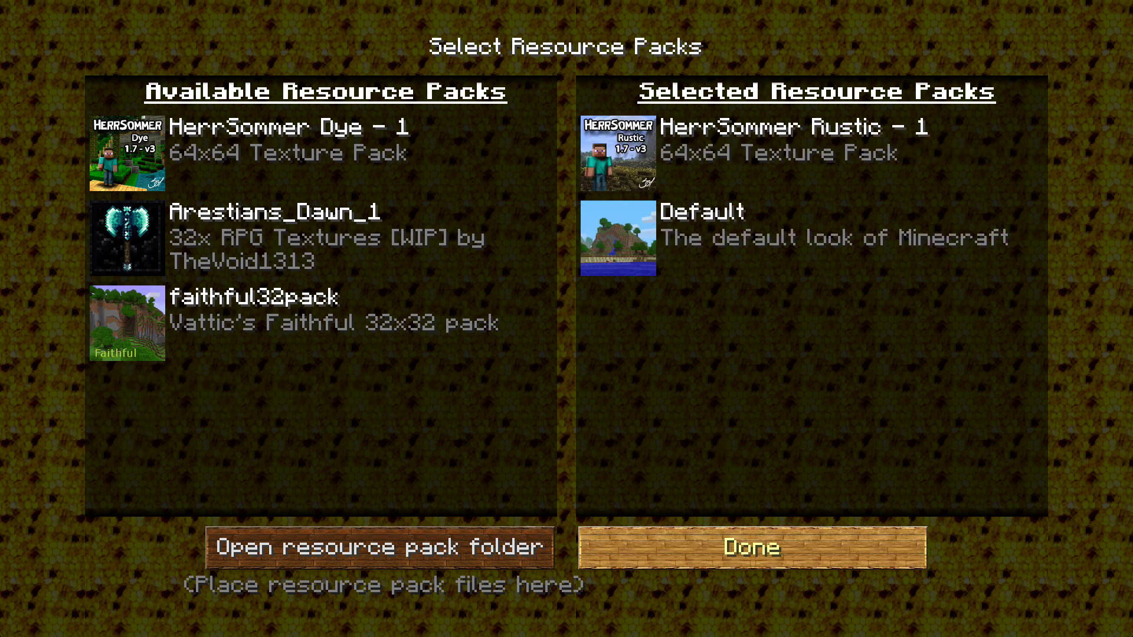
left_click(1115, 8)
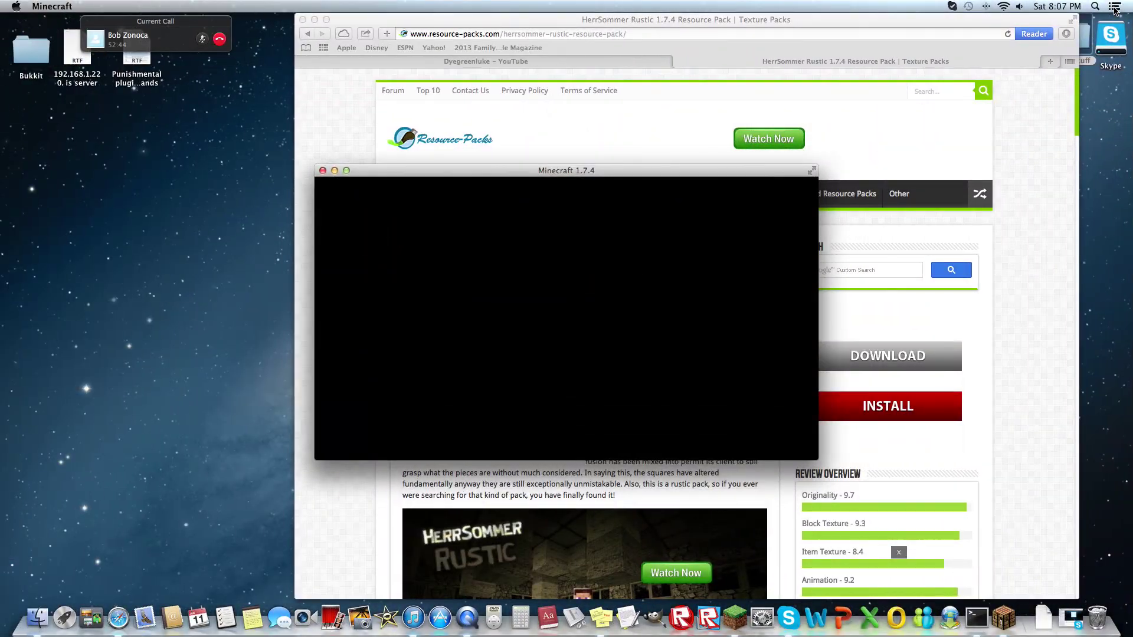